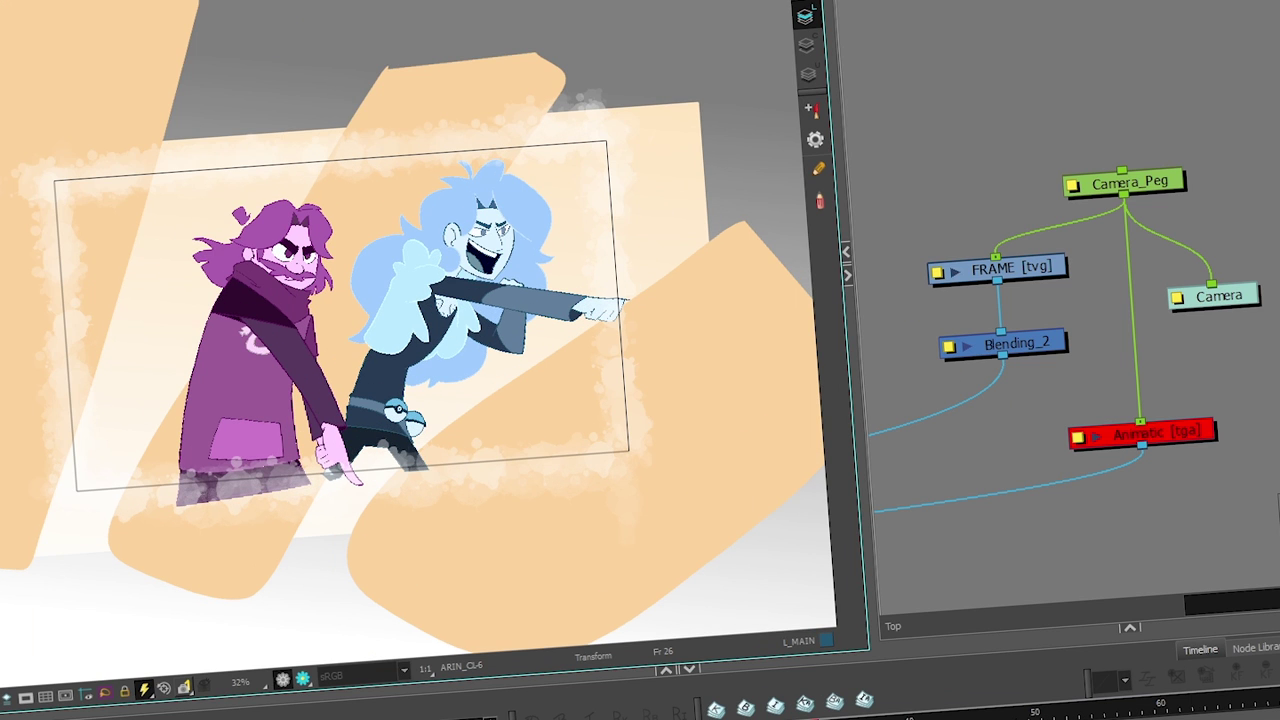
Step: Search the node list for 'came' and pick the Camera node
{"action": "left_click", "coordinate": [1240, 297]}
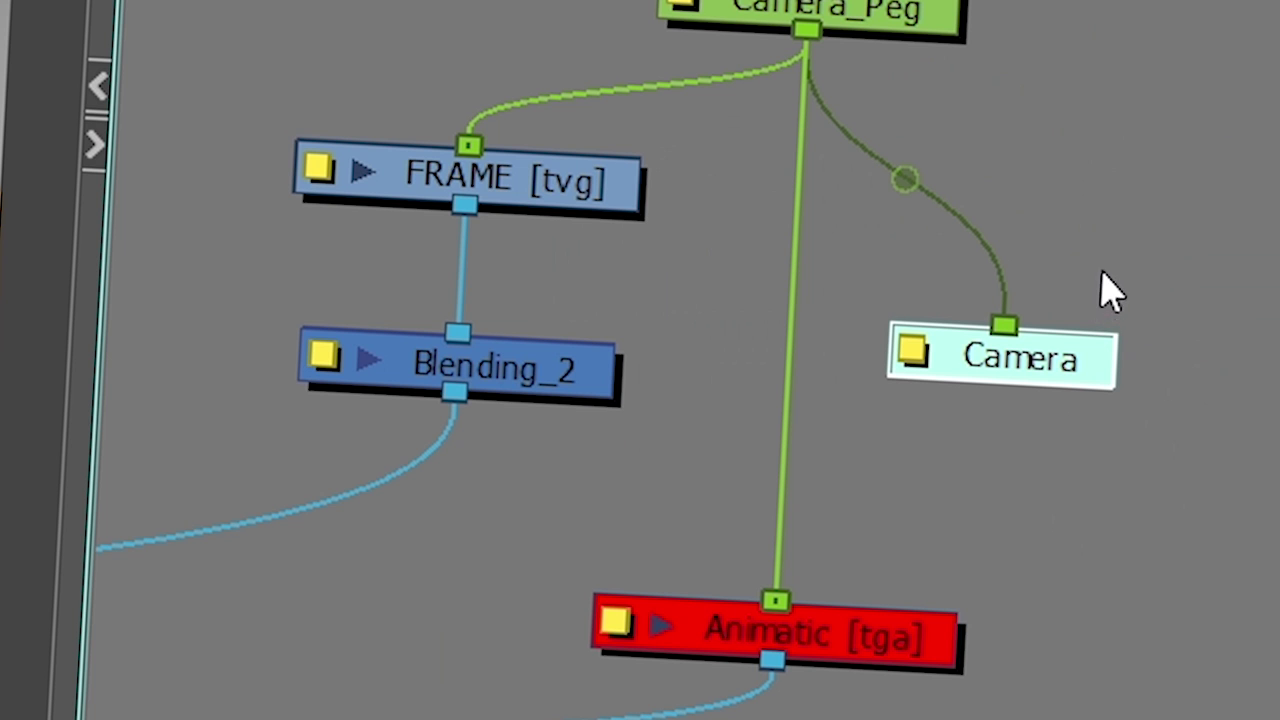
{"action": "key", "text": "Tab"}
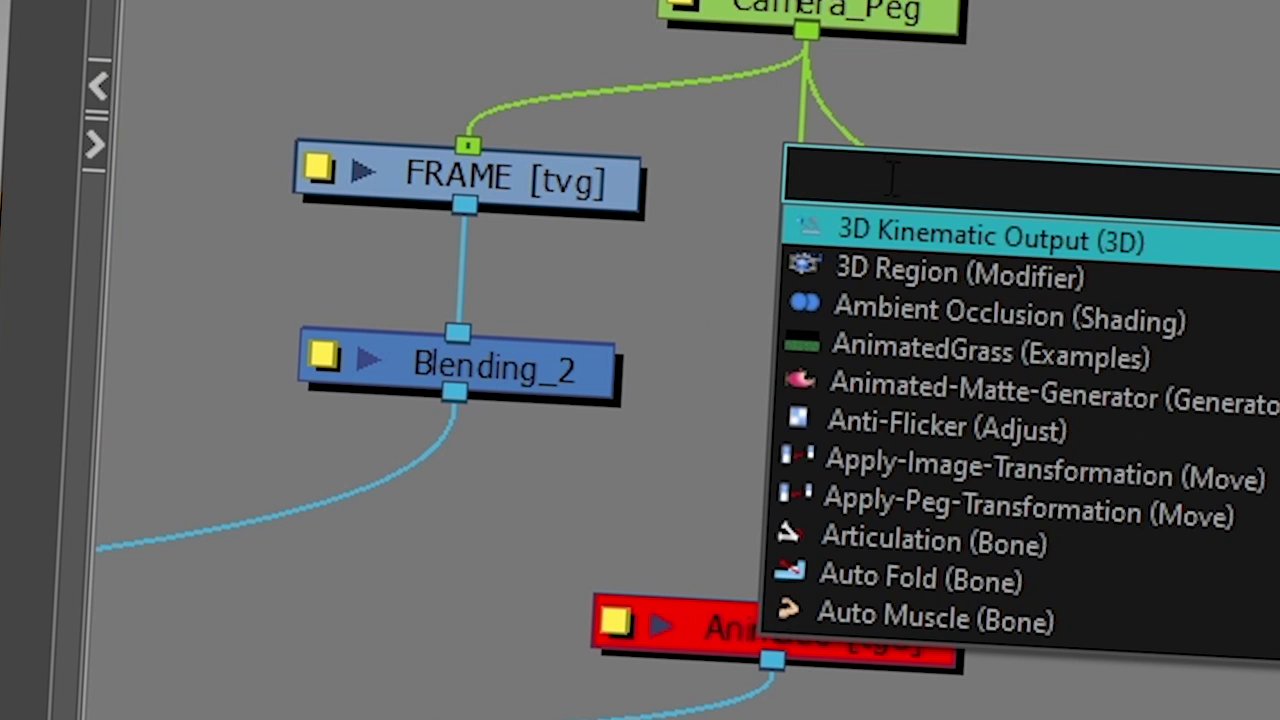
{"action": "type", "text": "came"}
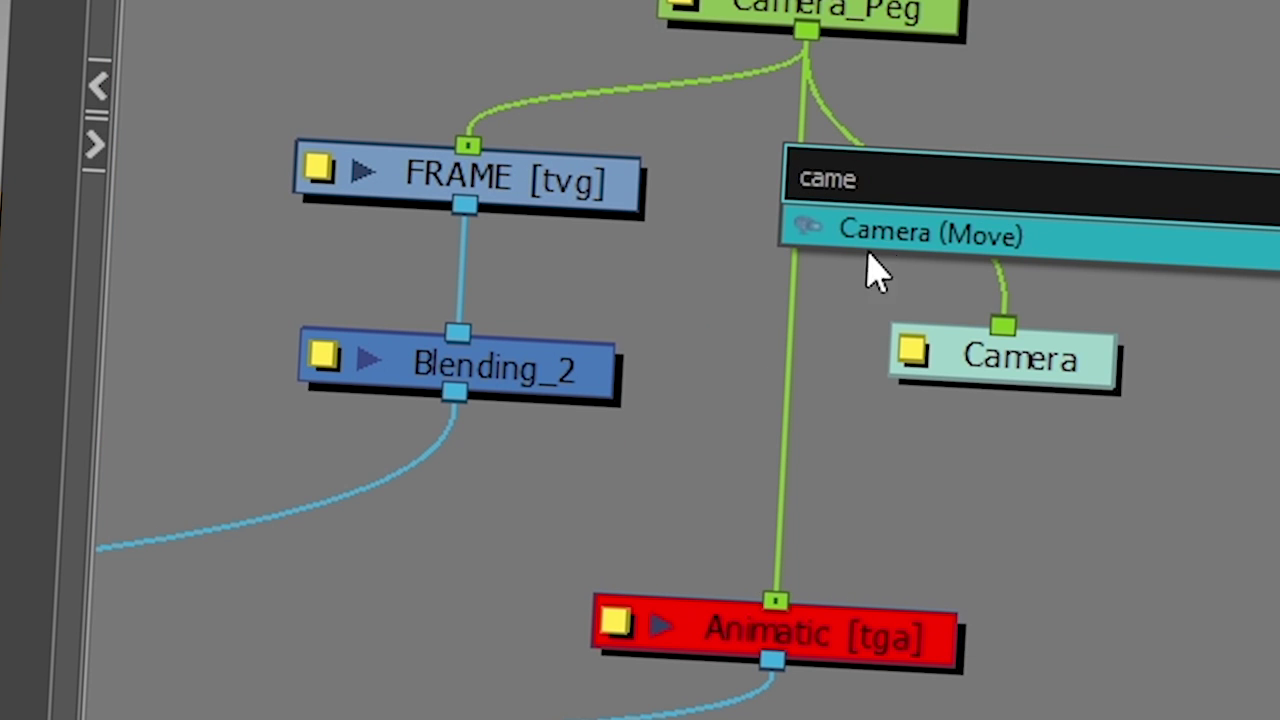
{"action": "left_click", "coordinate": [871, 271]}
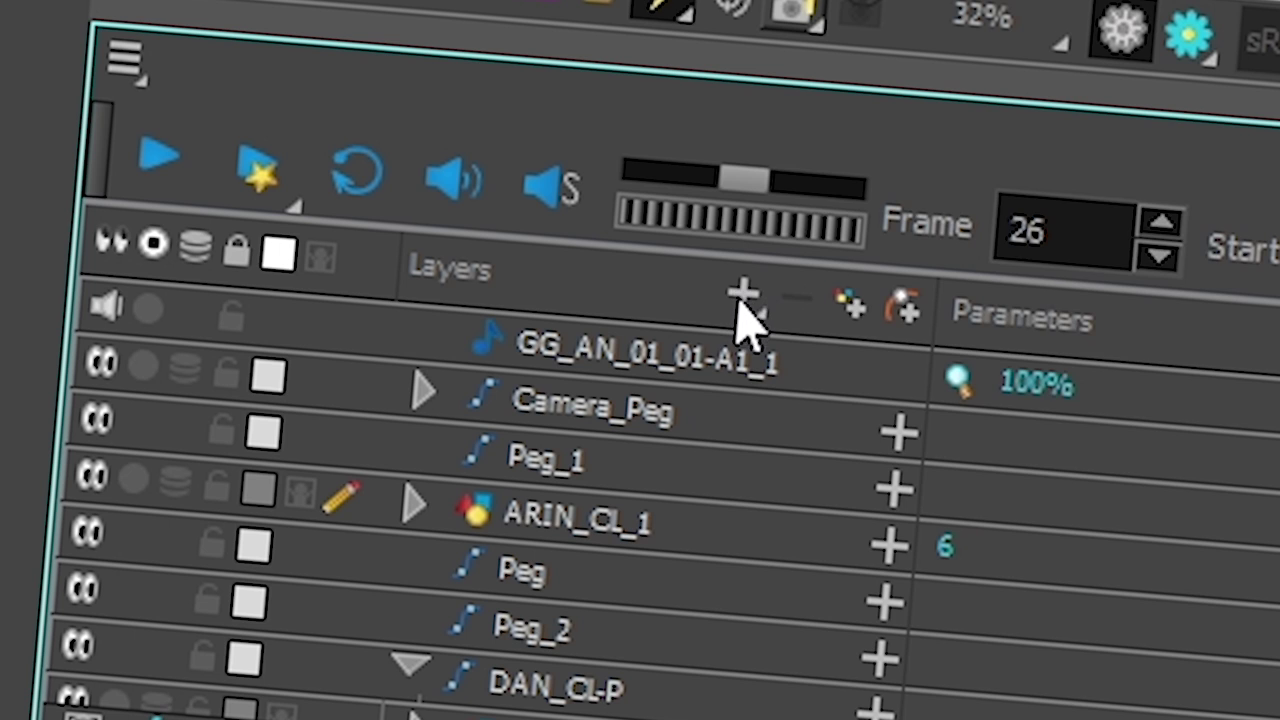
{"action": "left_click", "coordinate": [740, 292]}
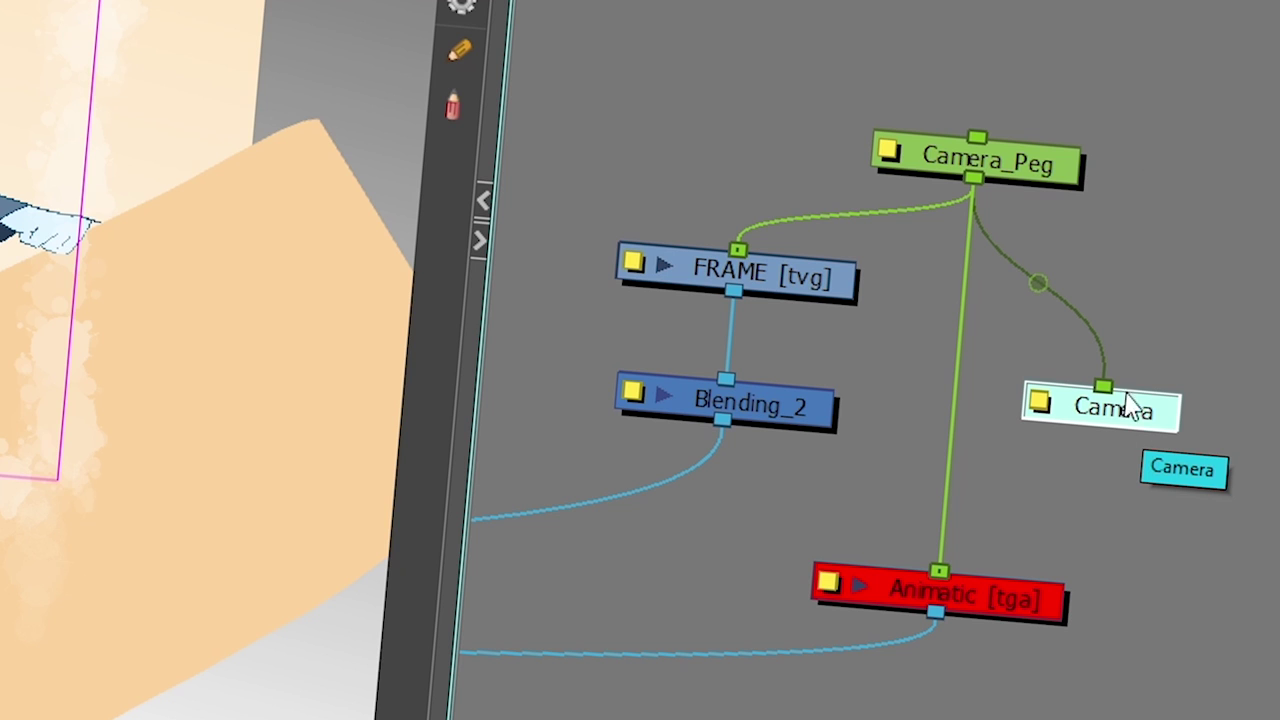
Step: Unlink Camera_Peg from Animatic [tga] and delete the Animatic node
{"action": "left_click_drag", "start_coordinate": [1014, 171], "coordinate": [1099, 258]}
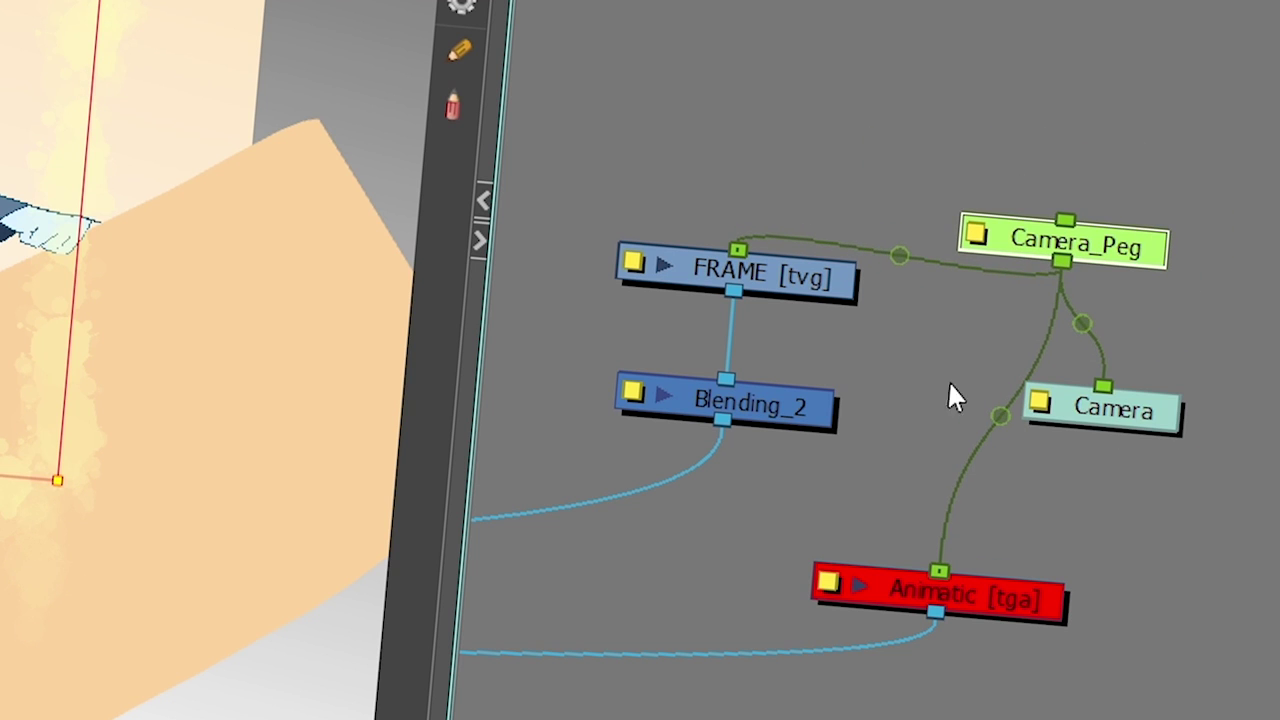
{"action": "left_click_drag", "start_coordinate": [965, 470], "coordinate": [958, 625]}
{"action": "left_click", "coordinate": [977, 593]}
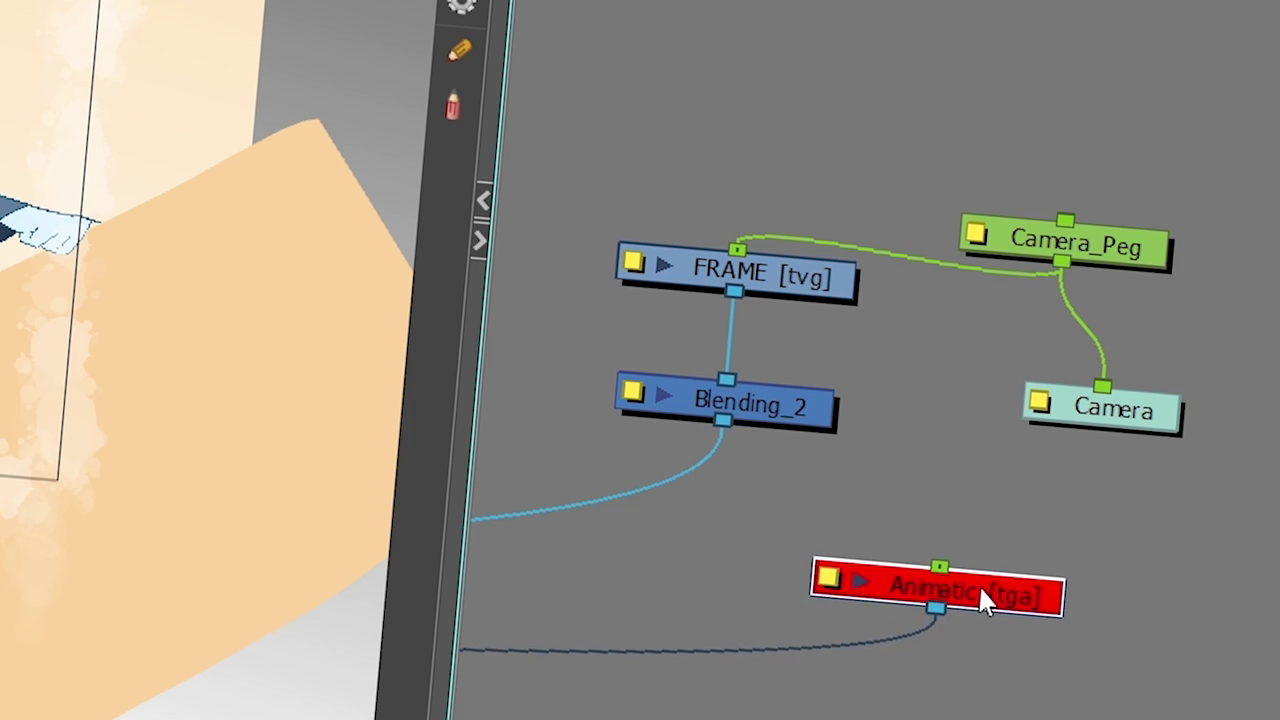
{"action": "key", "text": "Delete"}
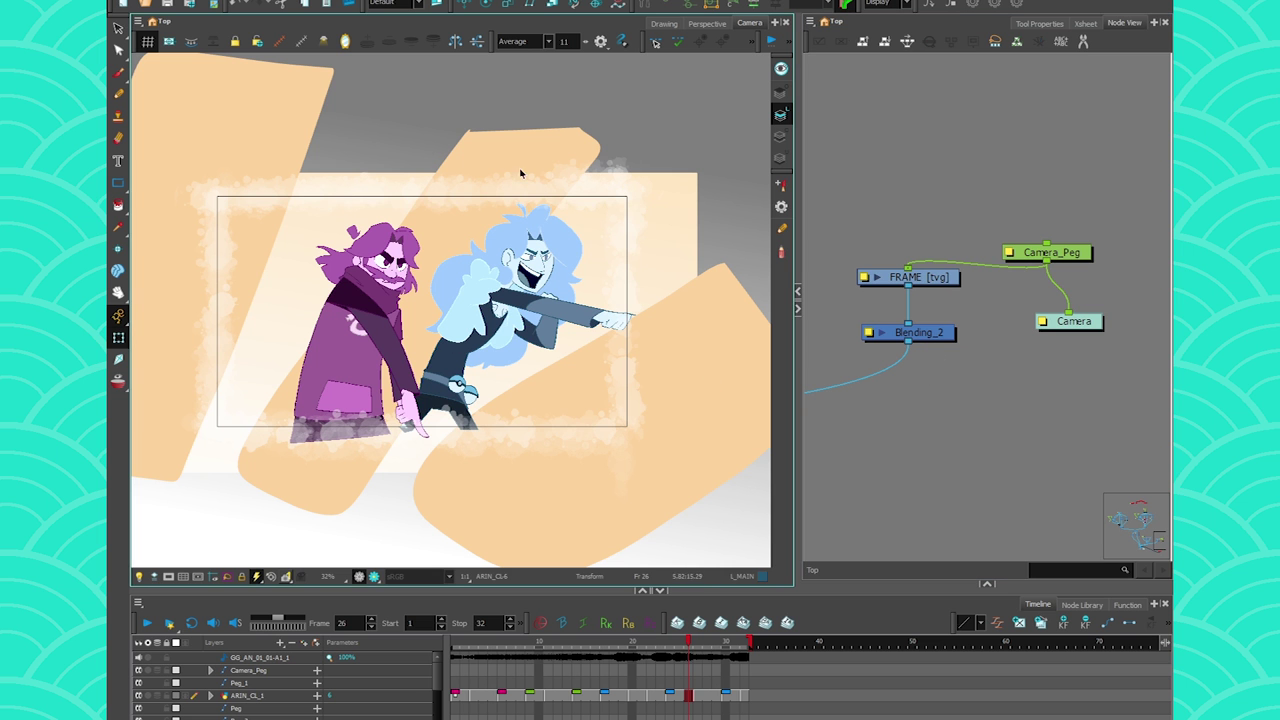
Step: Add a Quake node to the graph and move it left of Camera_Peg
{"action": "left_click_drag", "start_coordinate": [1075, 255], "coordinate": [1095, 256]}
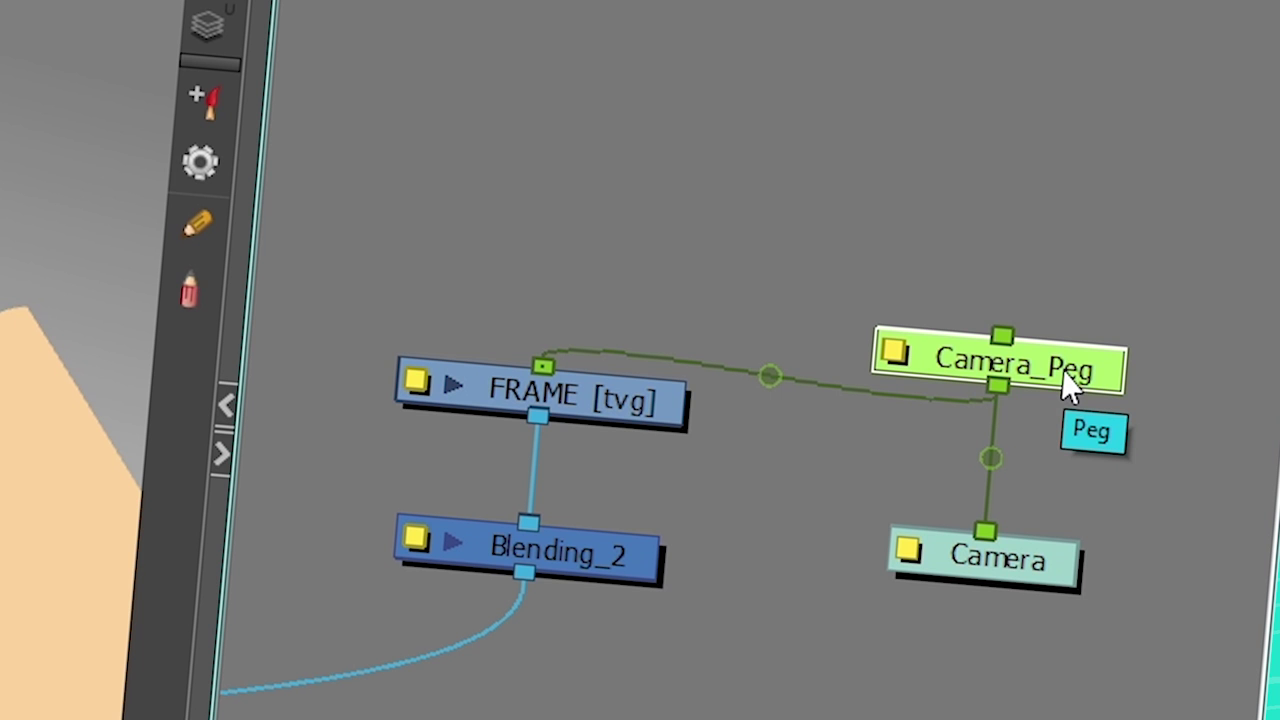
{"action": "left_click", "coordinate": [1038, 278]}
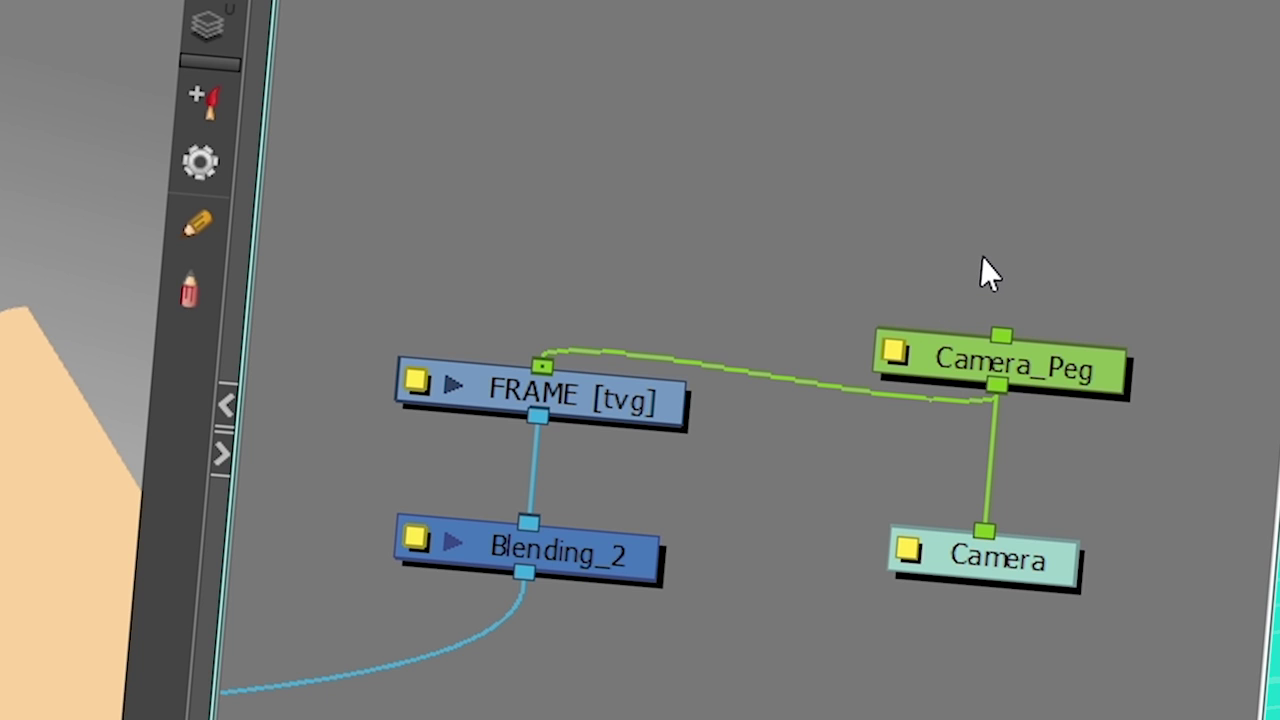
{"action": "key", "text": "Tab"}
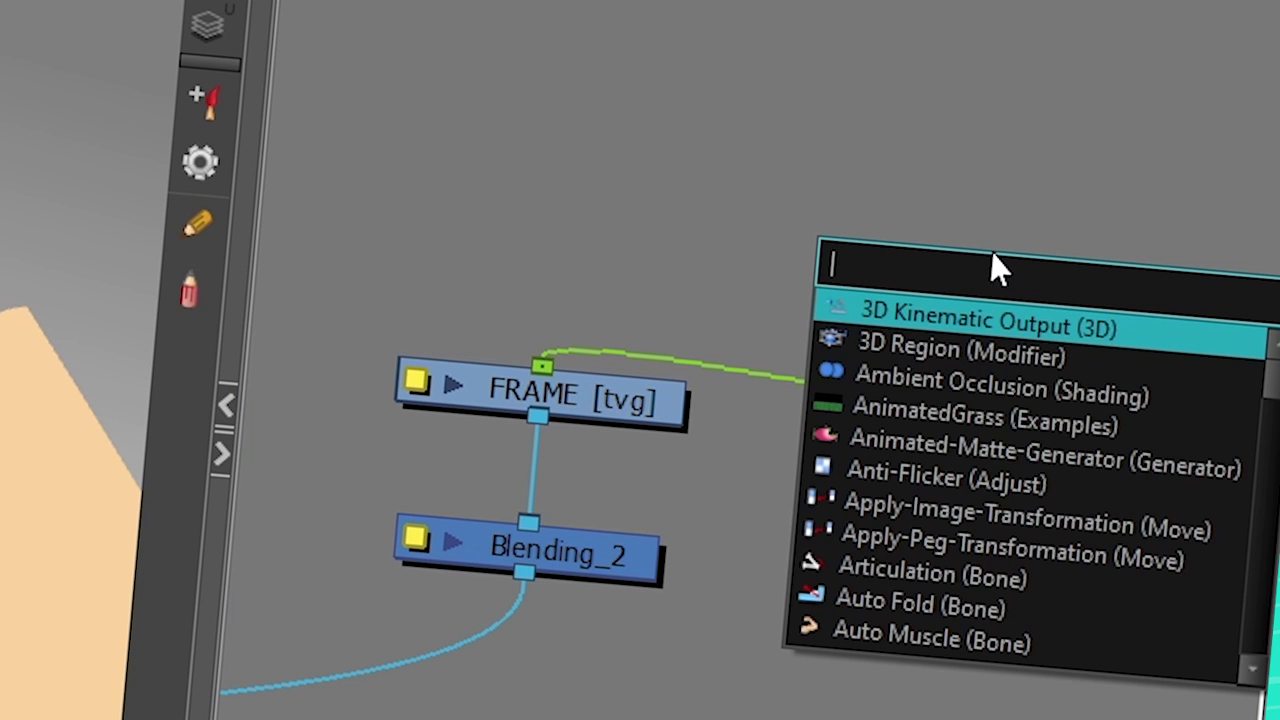
{"action": "type", "text": "quake"}
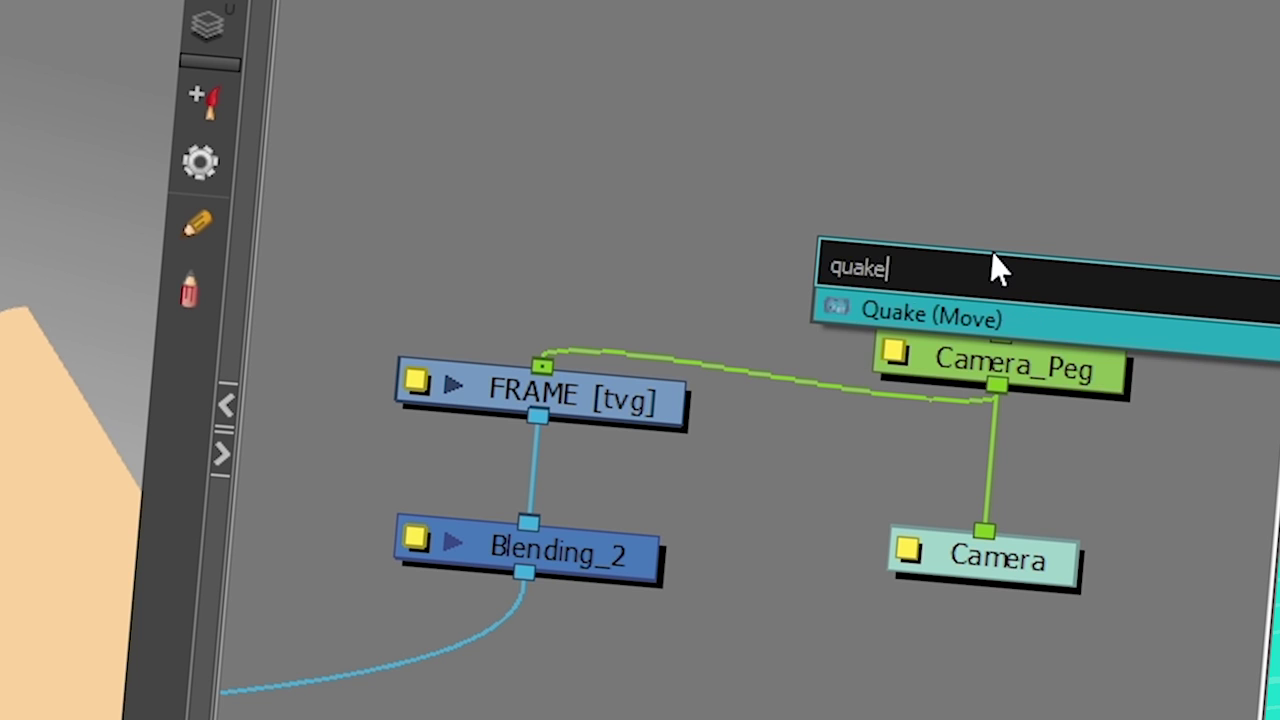
{"action": "key", "text": "Return"}
{"action": "left_click_drag", "start_coordinate": [1061, 240], "coordinate": [773, 212]}
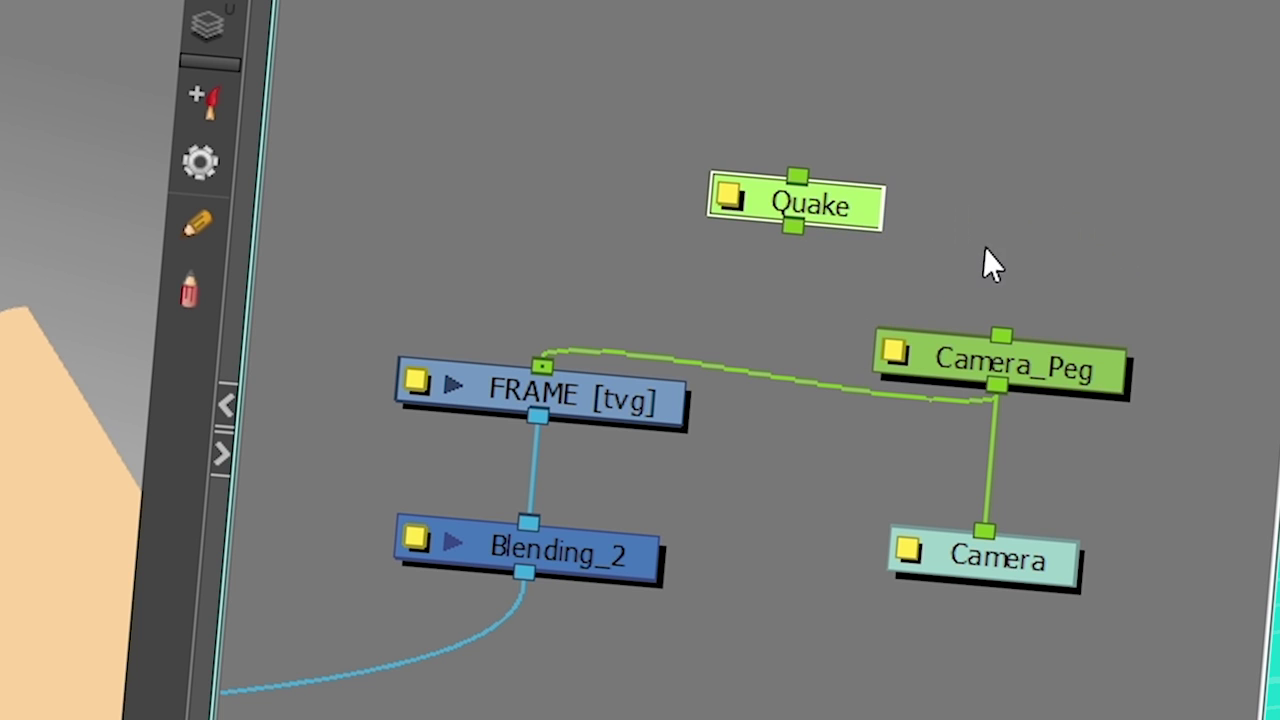
Step: Add a Shake node to the graph and drag it toward Quake
{"action": "key", "text": "Tab"}
{"action": "type", "text": "shake"}
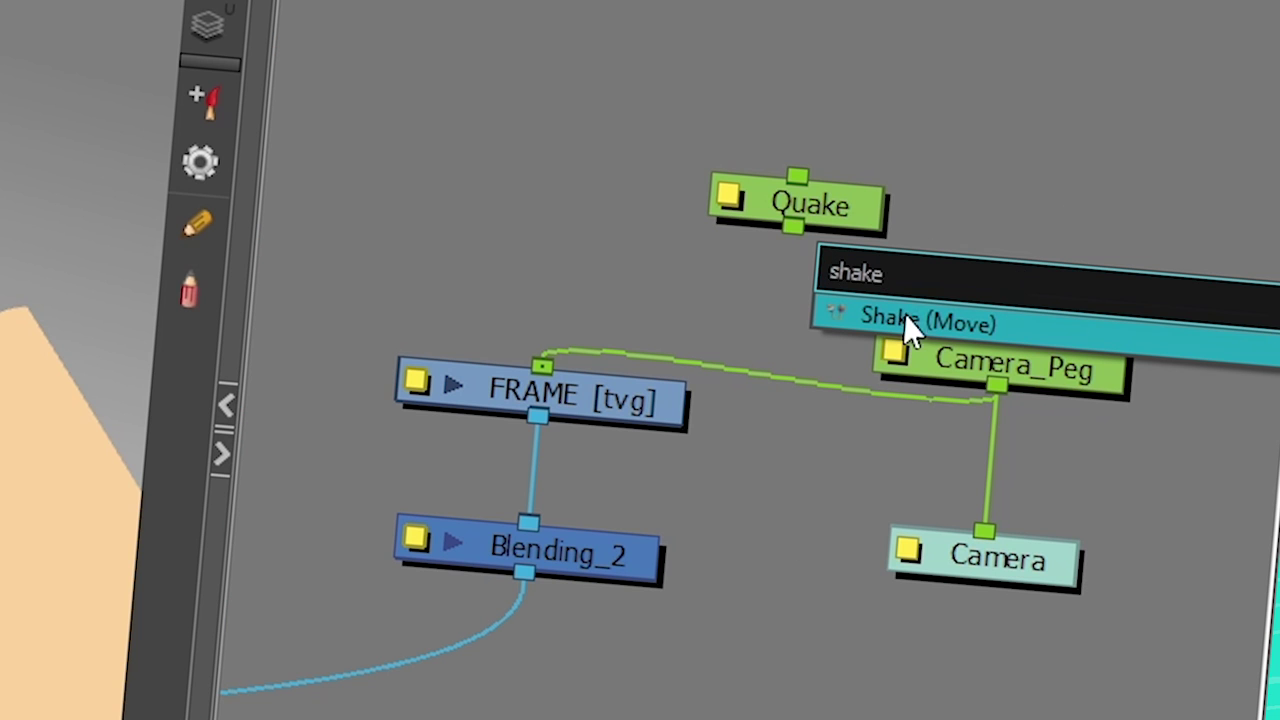
{"action": "left_click", "coordinate": [904, 316]}
{"action": "left_click_drag", "start_coordinate": [1121, 255], "coordinate": [1067, 248]}
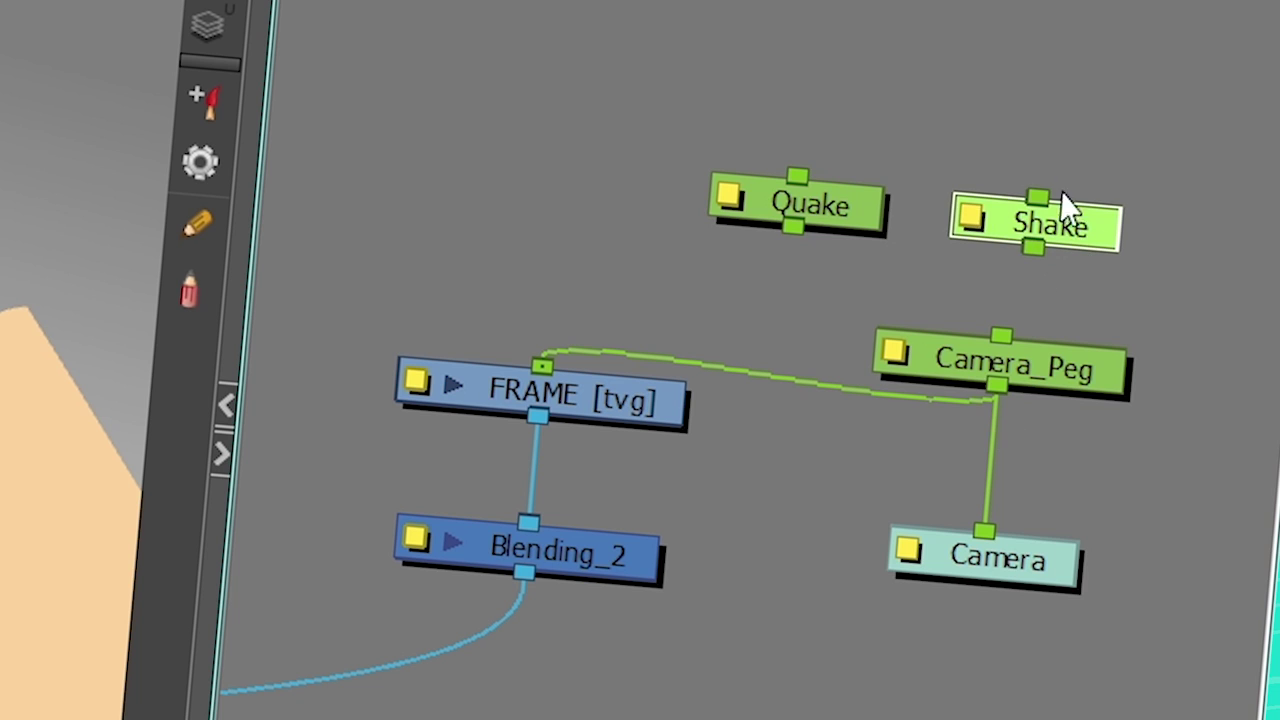
Step: Arrange Quake and Shake so Shake sits up beside Quake above Camera_Peg
{"action": "left_click", "coordinate": [849, 223], "text": "ctrl"}
{"action": "left_click_drag", "start_coordinate": [849, 223], "coordinate": [904, 225]}
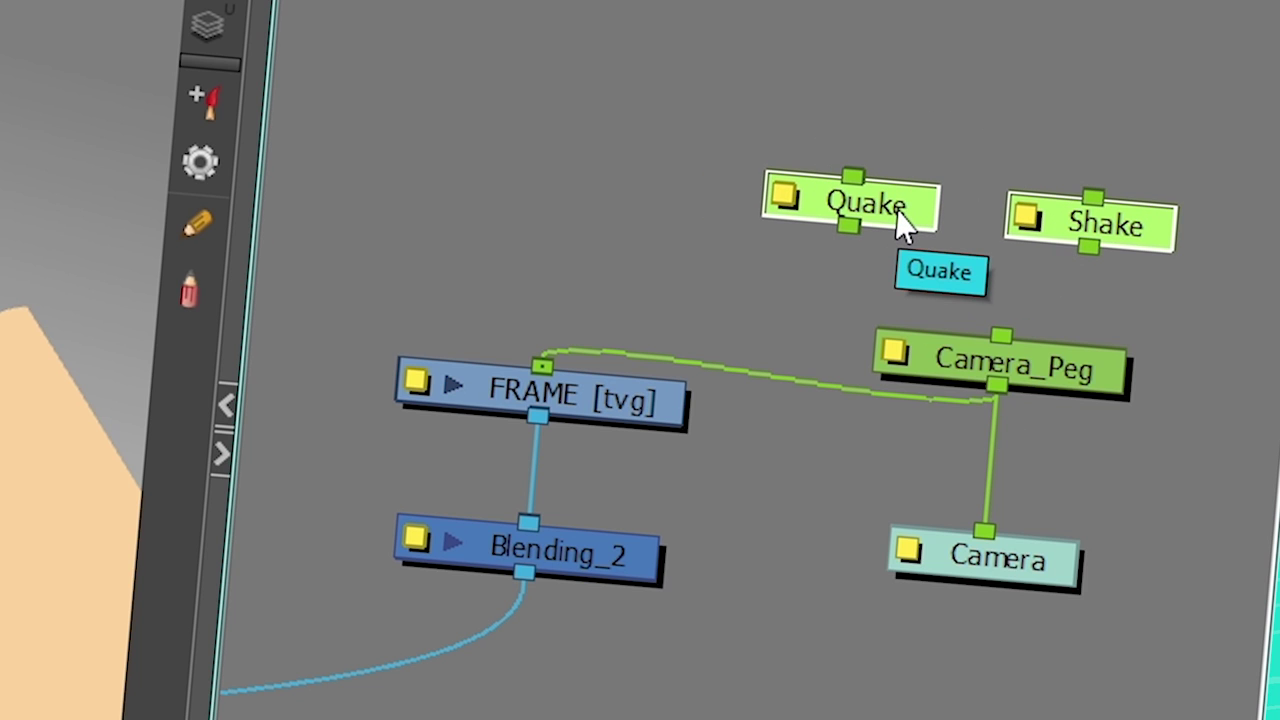
{"action": "left_click", "coordinate": [977, 138]}
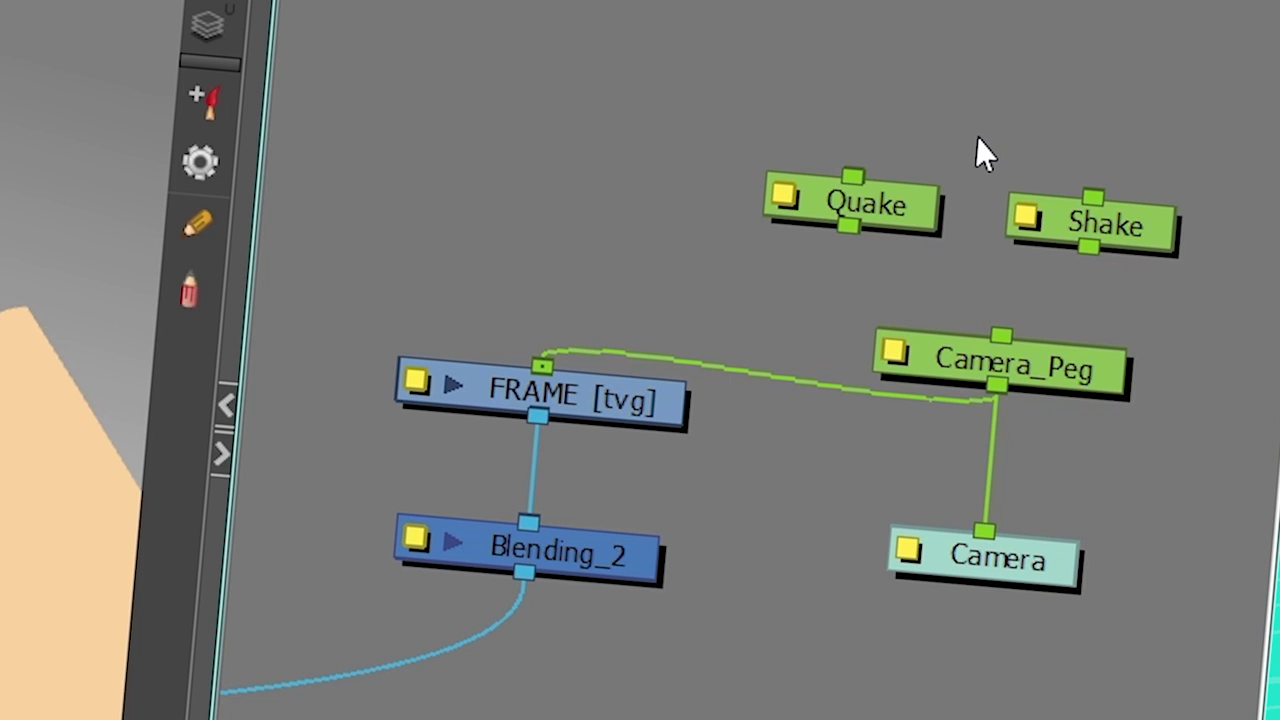
{"action": "left_click_drag", "start_coordinate": [1184, 165], "coordinate": [808, 226]}
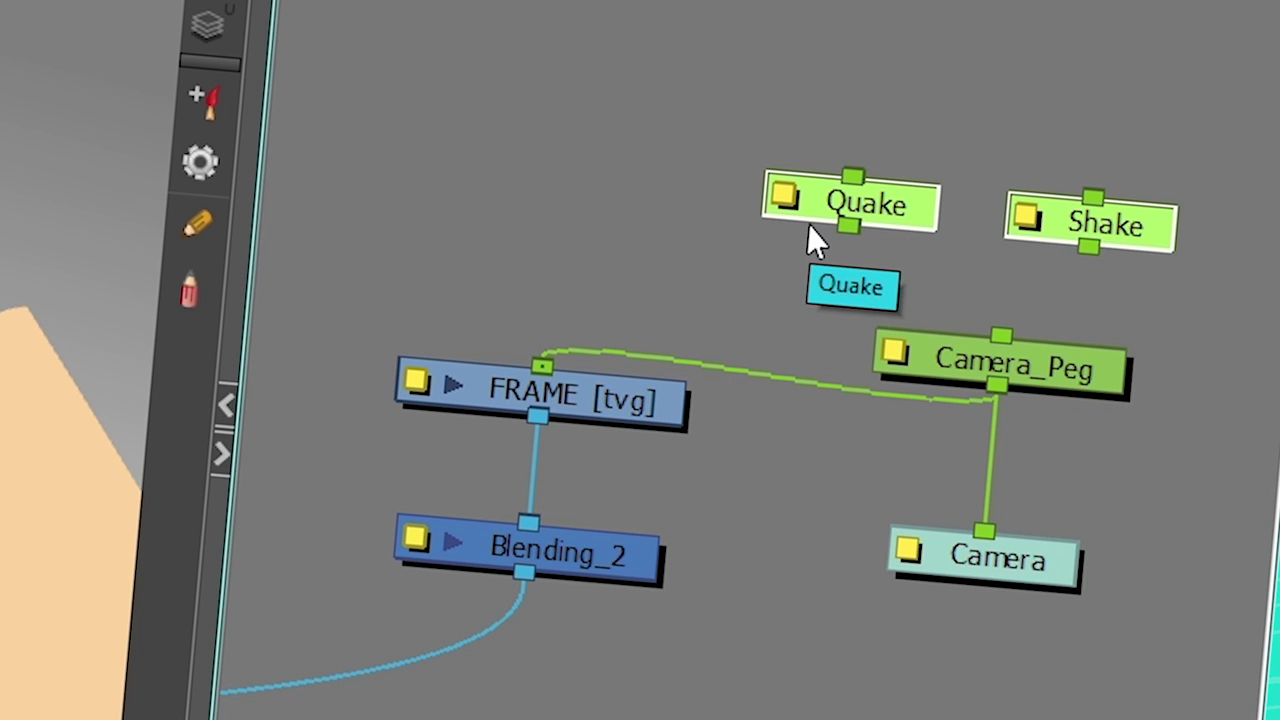
{"action": "left_click", "coordinate": [958, 203]}
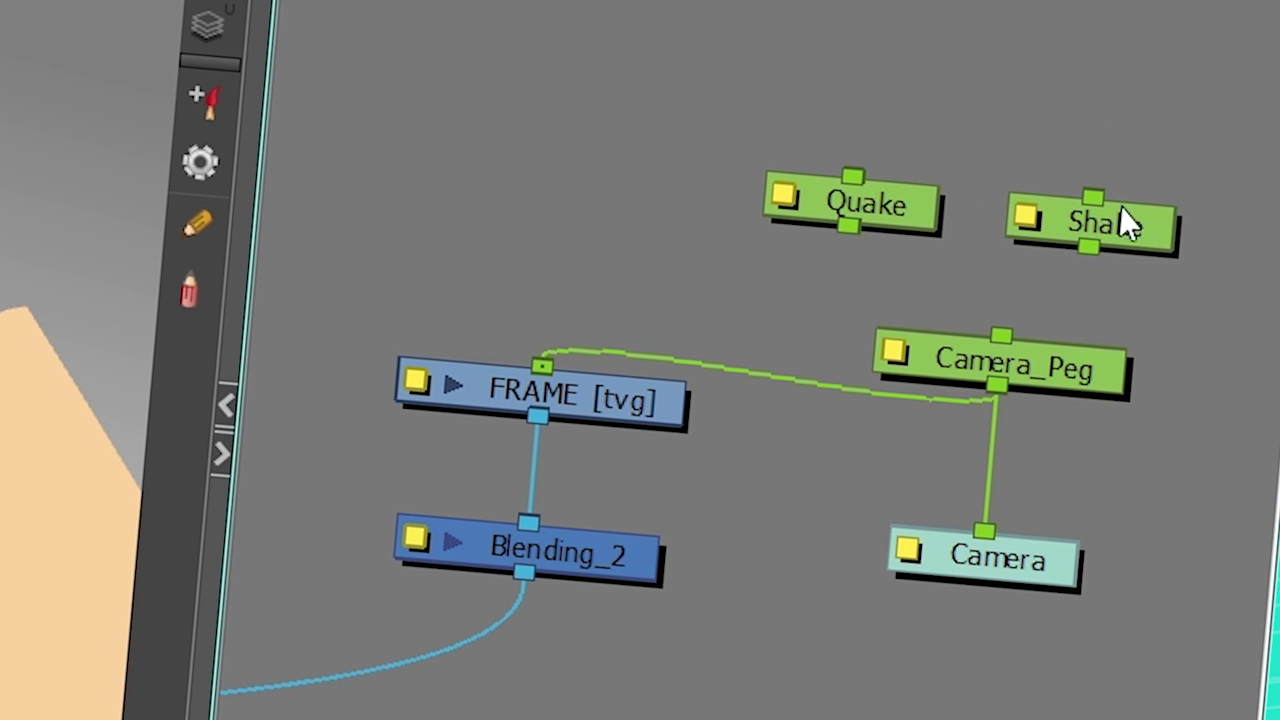
{"action": "left_click_drag", "start_coordinate": [1117, 218], "coordinate": [1209, 85]}
{"action": "left_click", "coordinate": [900, 205]}
Step: Link Quake's output into Camera_Peg and open Quake's Layer Properties (Move Amplitude 1, Hold Time 1)
{"action": "left_click_drag", "start_coordinate": [1035, 198], "coordinate": [1069, 247]}
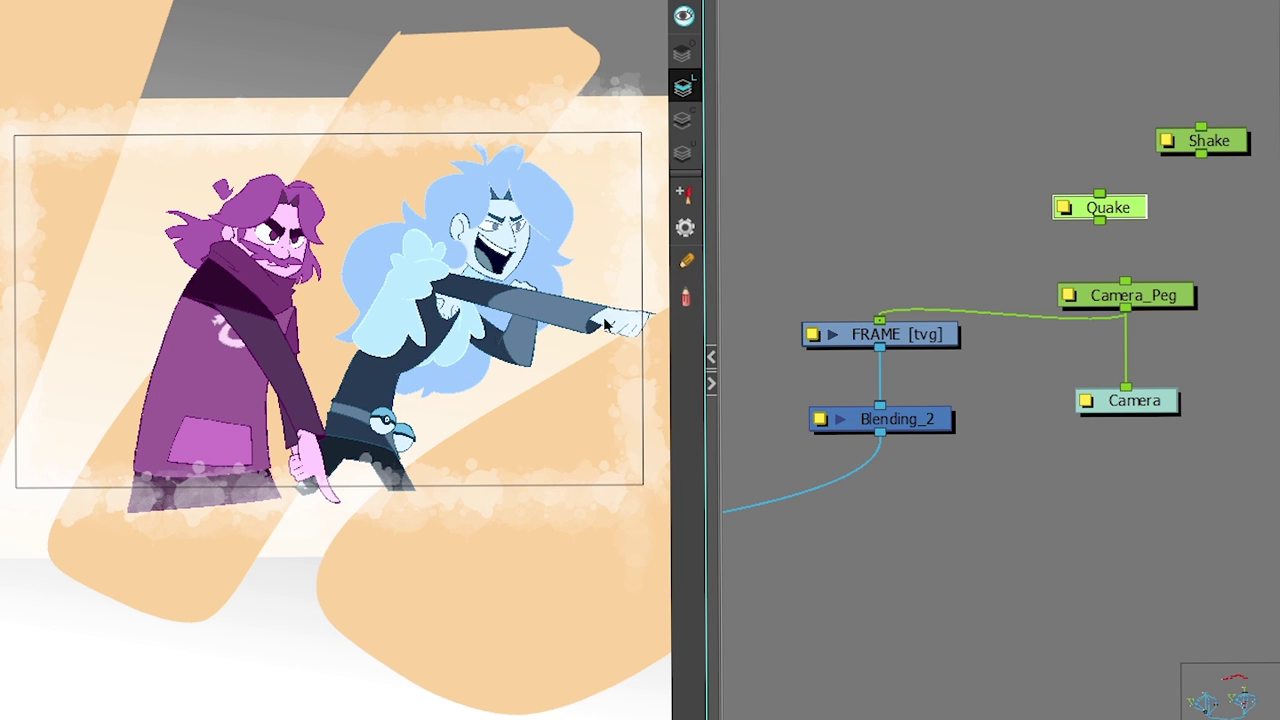
{"action": "left_click_drag", "start_coordinate": [1126, 283], "coordinate": [1047, 218]}
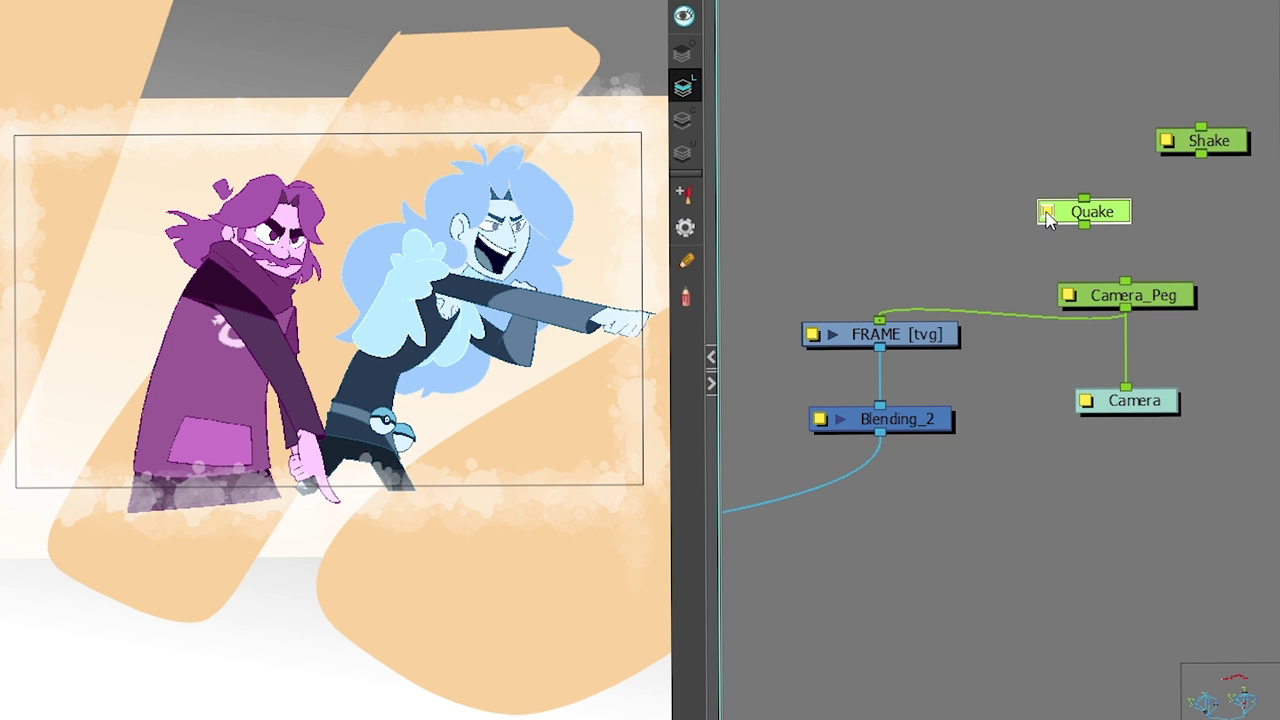
{"action": "double_click", "coordinate": [1084, 211]}
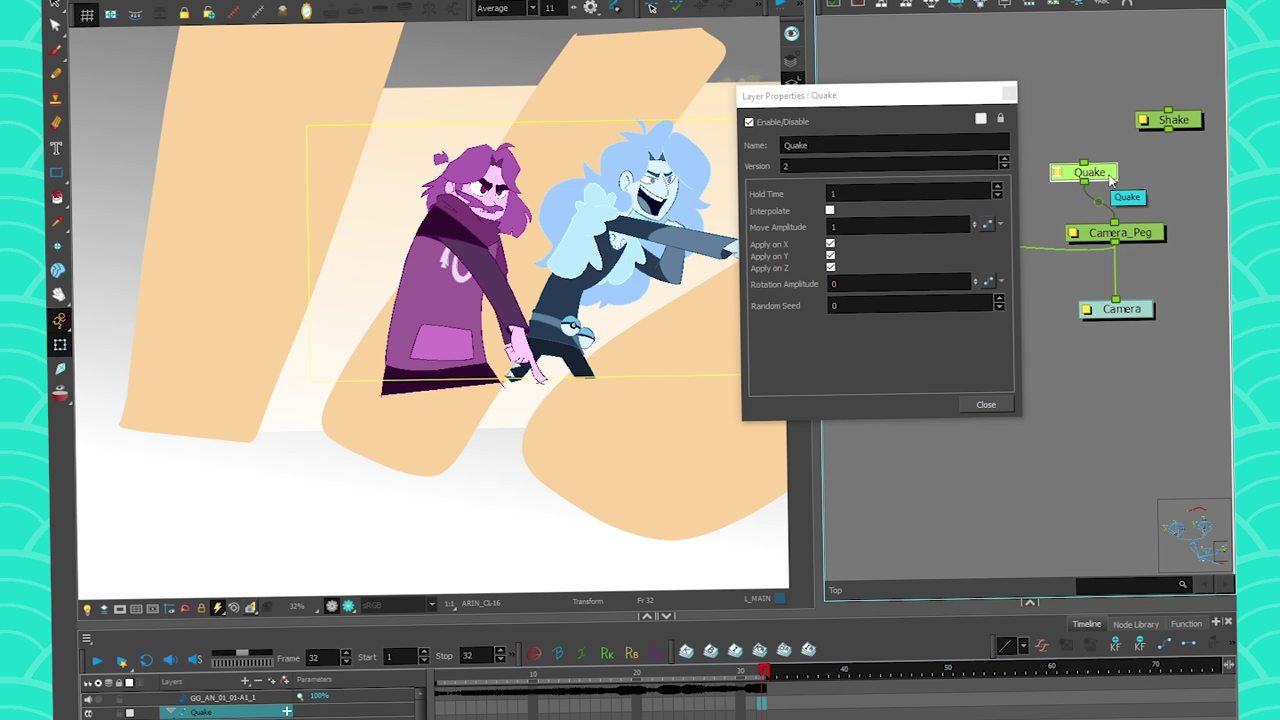
Step: Preview the quake on playback, turn off Apply on Z, then wire Shake into Camera_Peg
{"action": "left_click", "coordinate": [97, 662]}
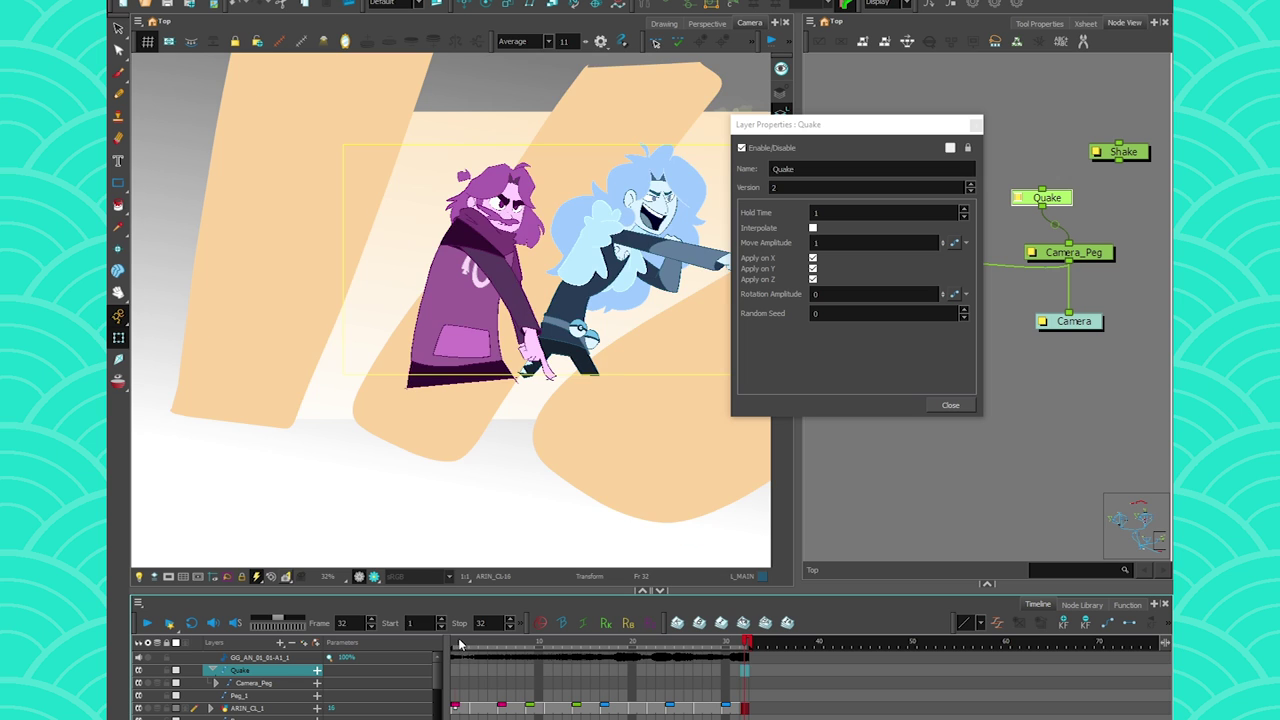
{"action": "left_click_drag", "start_coordinate": [458, 638], "coordinate": [493, 638]}
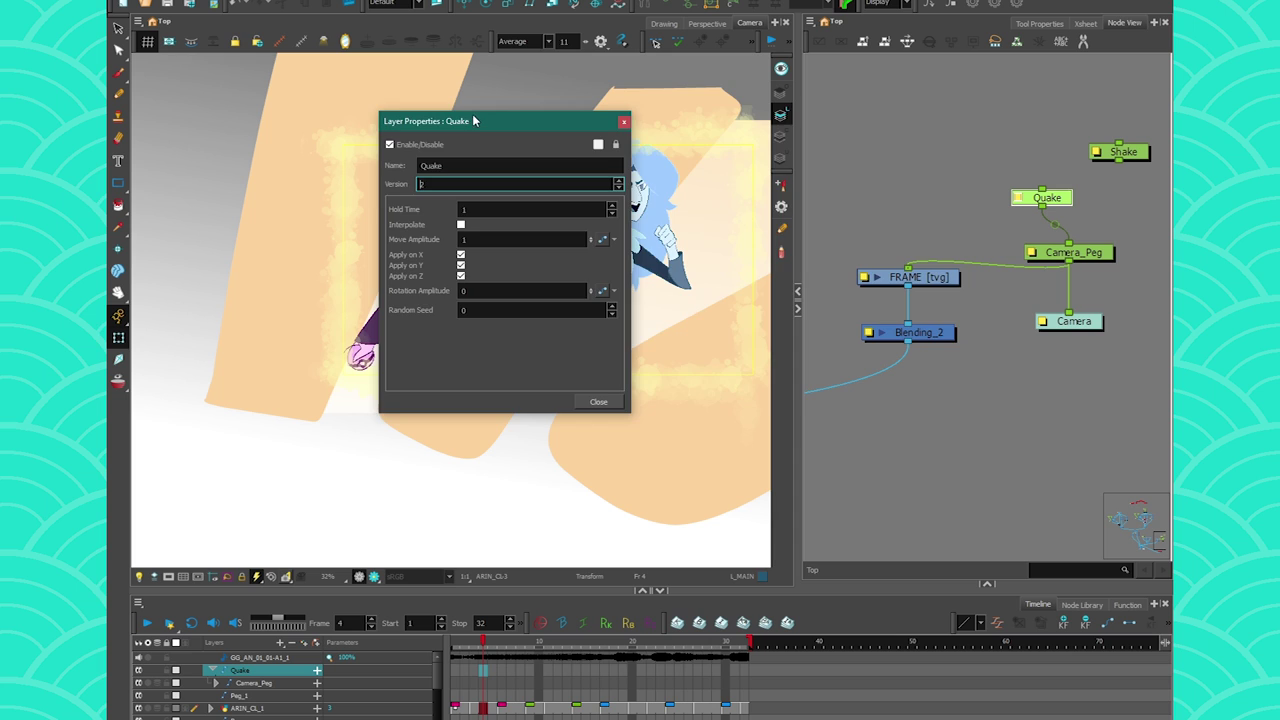
{"action": "left_click_drag", "start_coordinate": [40, 14], "coordinate": [750, 2]}
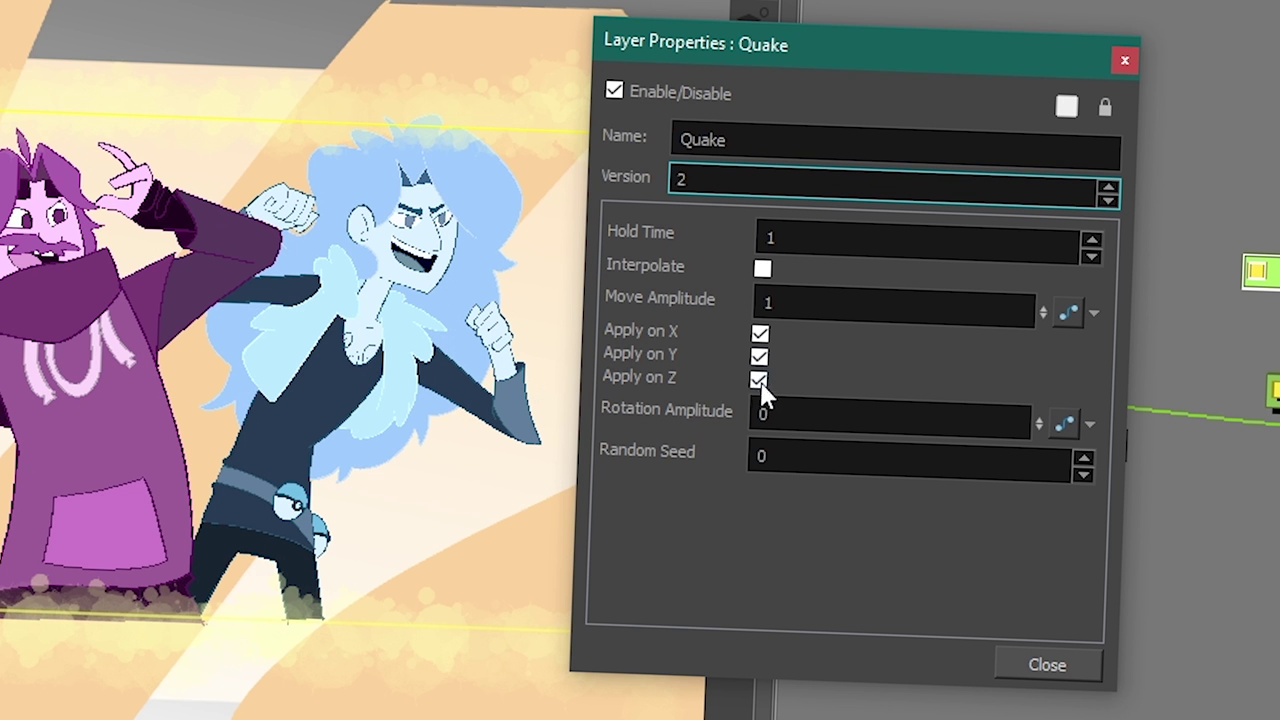
{"action": "left_click", "coordinate": [759, 381]}
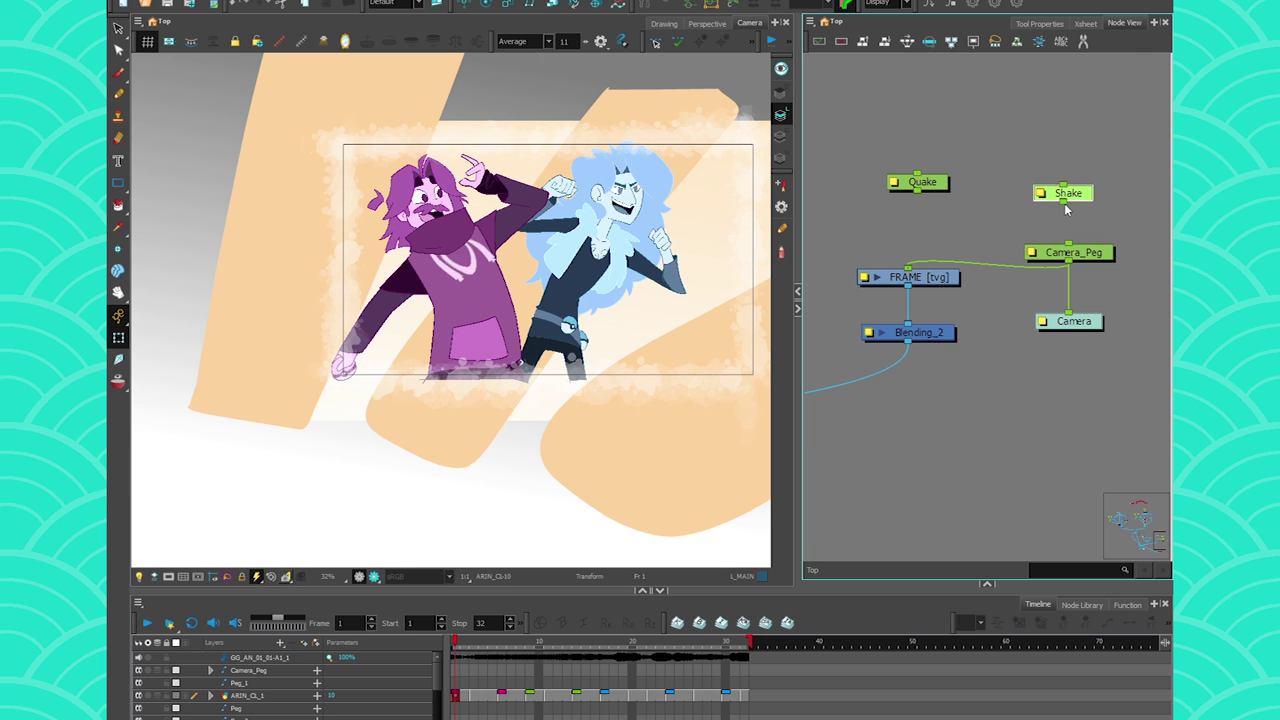
{"action": "left_click_drag", "start_coordinate": [1074, 220], "coordinate": [1060, 347]}
Step: Open Shake's properties and set its Position Z amplitude from 0.1 to 0
{"action": "double_click", "coordinate": [1066, 193]}
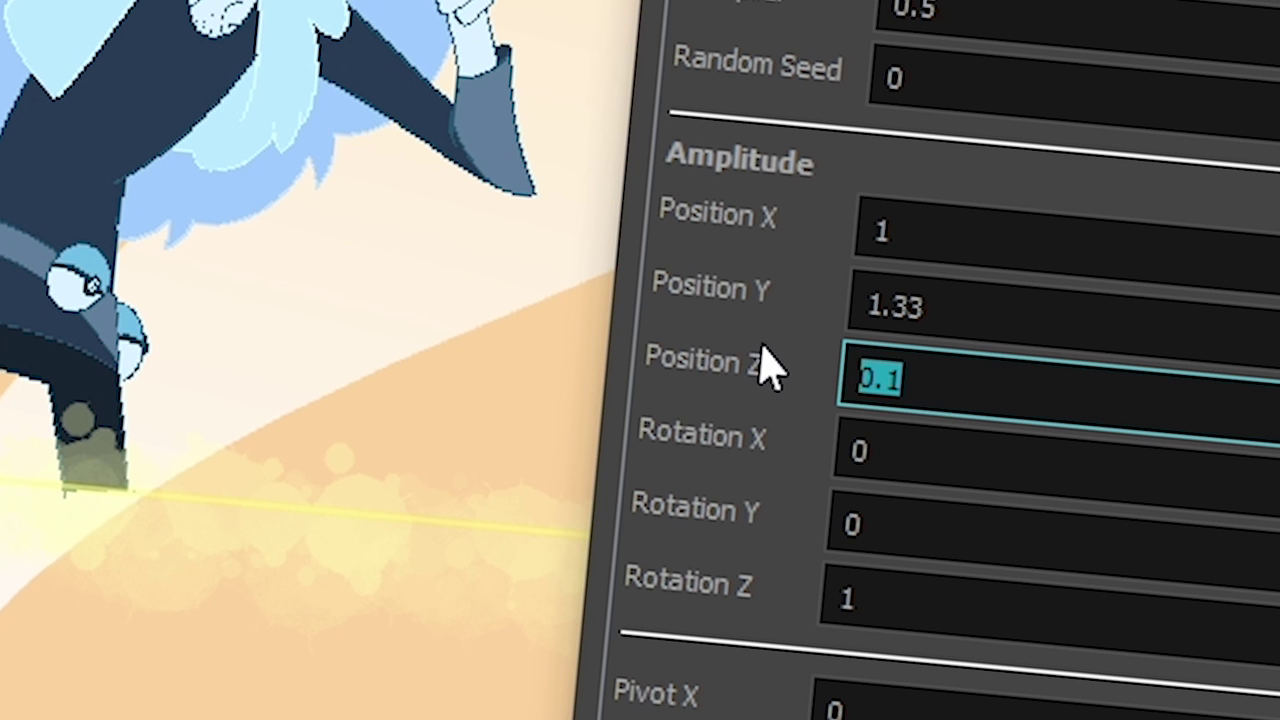
{"action": "type", "text": "0"}
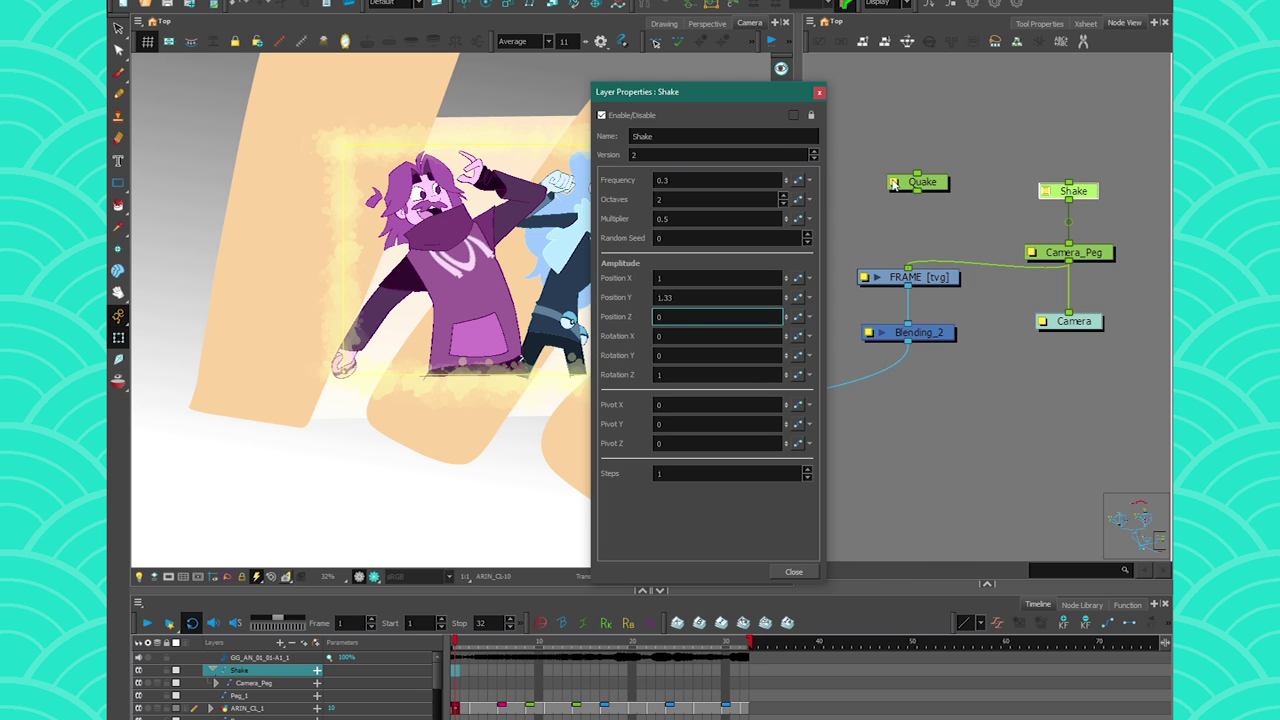
Step: Place Quake's properties beside Shake's and step through Shake's amplitude values to Random Seed
{"action": "double_click", "coordinate": [893, 184]}
{"action": "left_click_drag", "start_coordinate": [786, 118], "coordinate": [986, 170]}
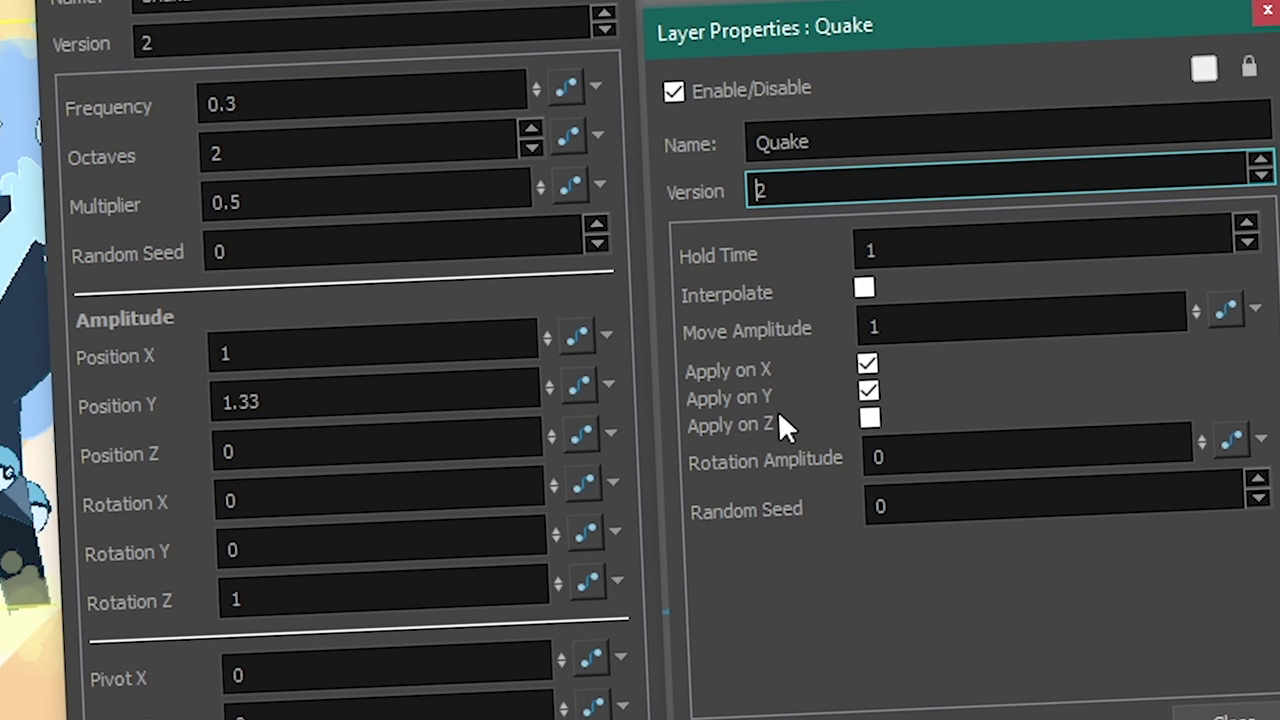
{"action": "left_click", "coordinate": [244, 350]}
{"action": "key", "text": "Tab"}
{"action": "key", "text": "Tab"}
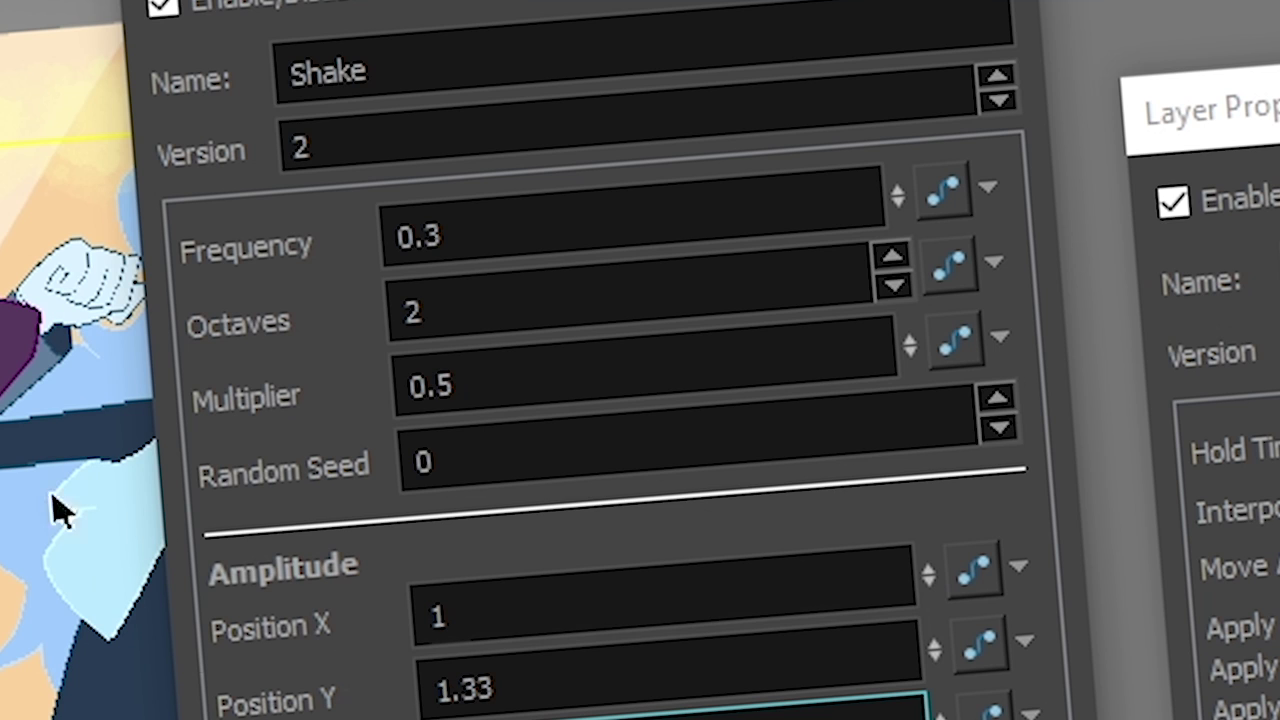
{"action": "left_click", "coordinate": [450, 458]}
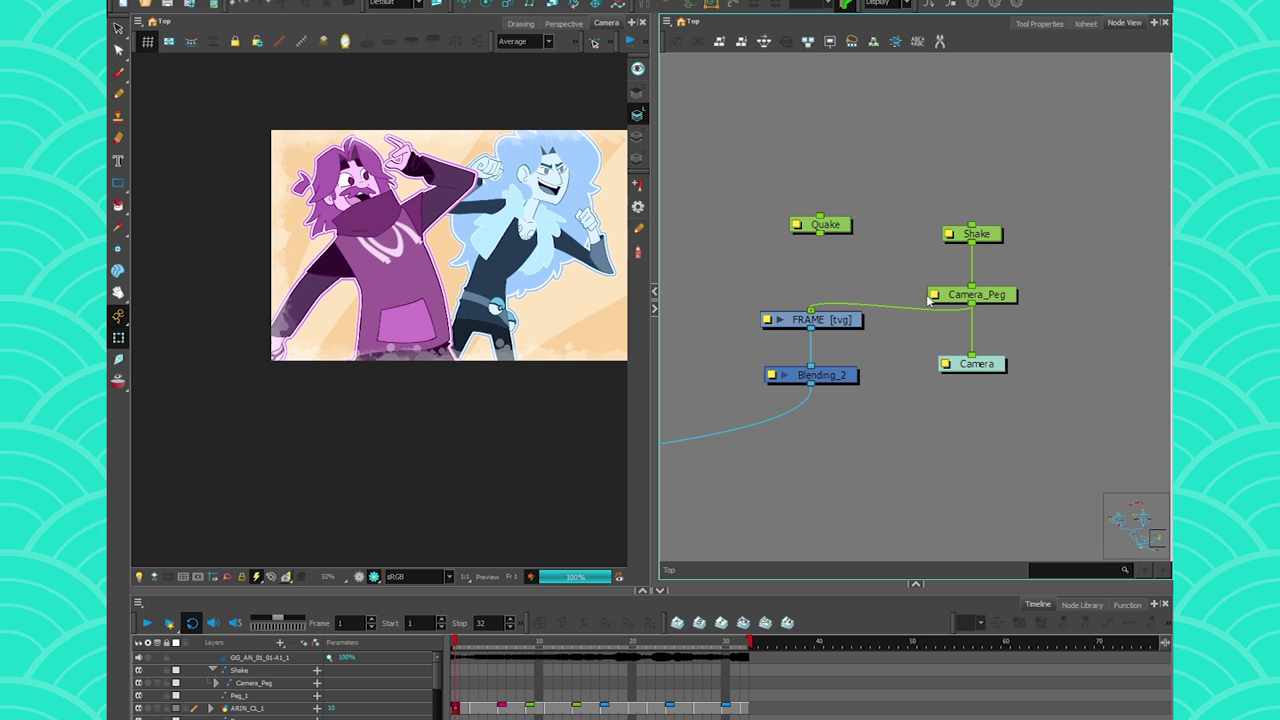
Step: Open the Shake node's Layer Properties and reposition the window beside the node graph
{"action": "double_click", "coordinate": [947, 238]}
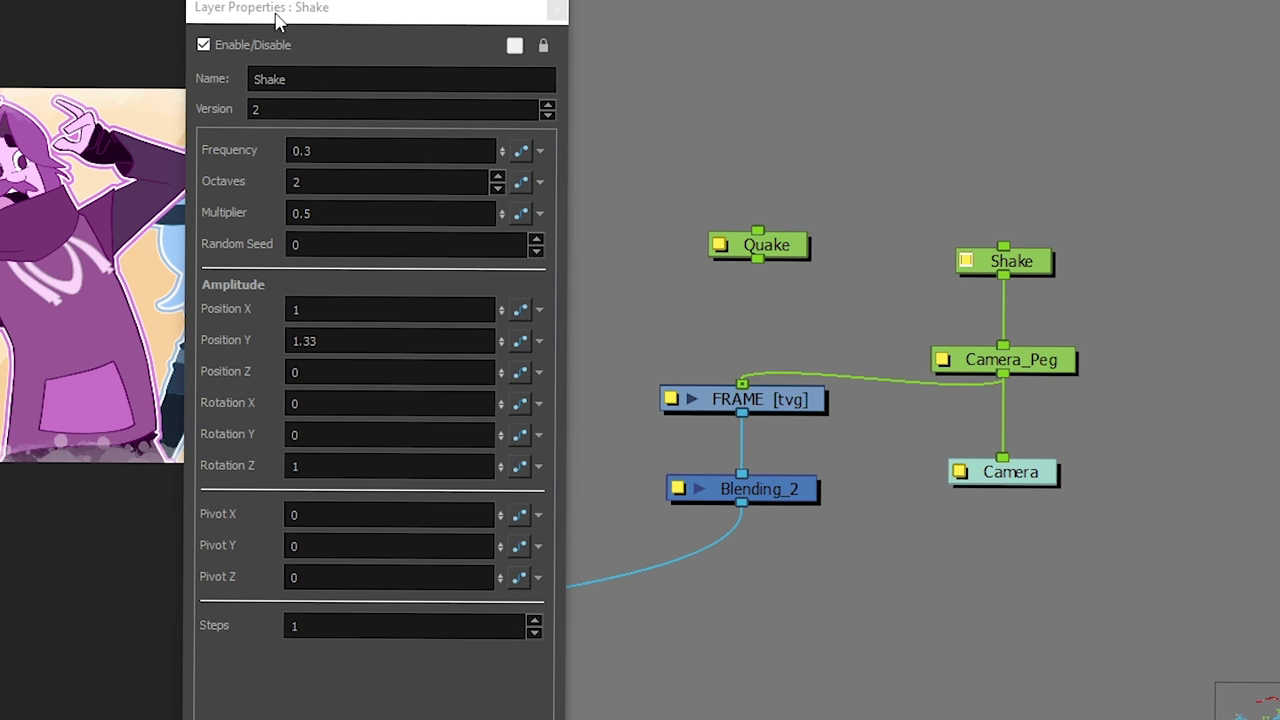
{"action": "left_click_drag", "start_coordinate": [278, 22], "coordinate": [309, 9]}
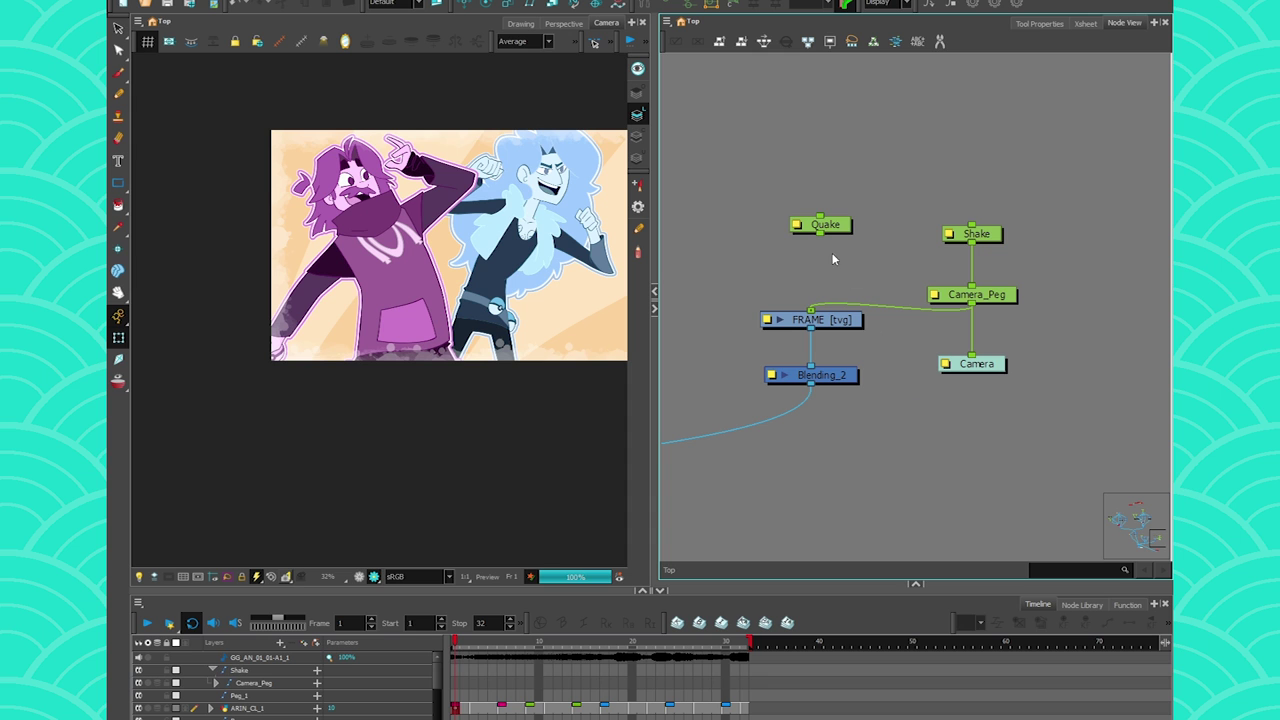
Step: Move Quake and Shake next to the Composite and start a new drawing layer with Ctrl+R
{"action": "left_click_drag", "start_coordinate": [840, 228], "coordinate": [884, 236]}
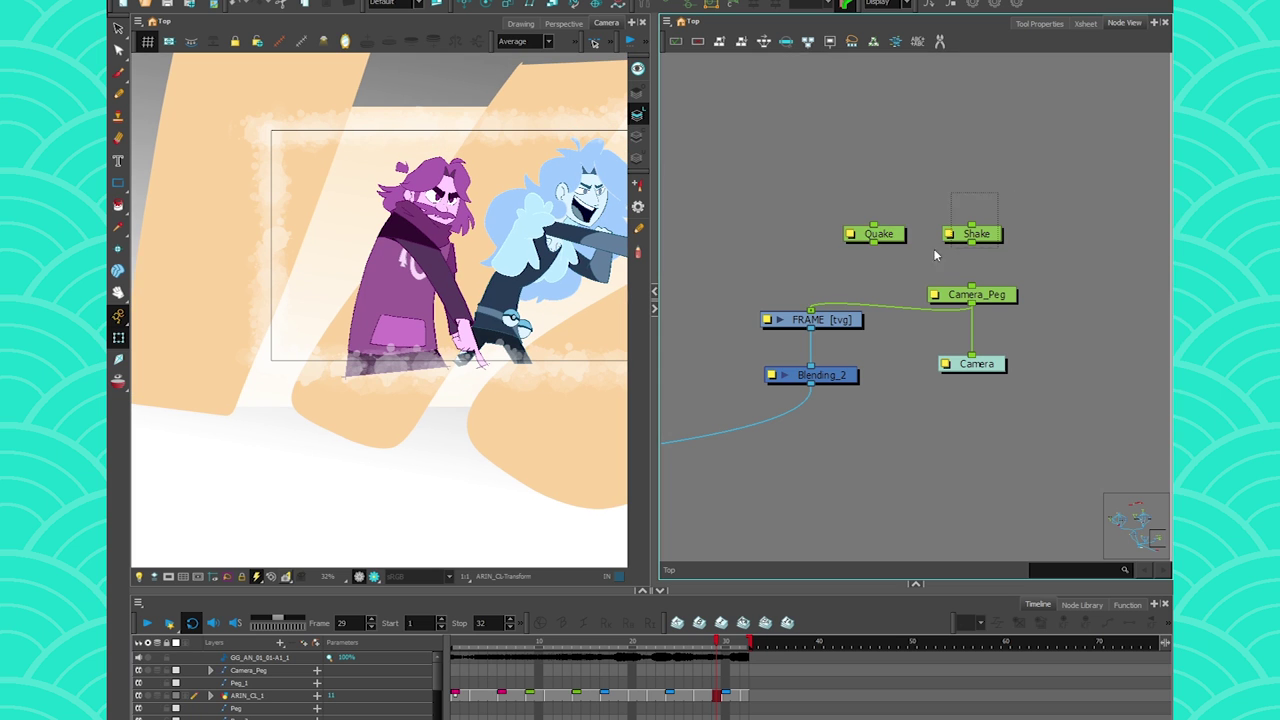
{"action": "mouse_move", "coordinate": [960, 234]}
{"action": "left_mouse_down"}
{"action": "mouse_move", "coordinate": [1108, 280]}
{"action": "mouse_move", "coordinate": [976, 286]}
{"action": "mouse_move", "coordinate": [930, 328]}
{"action": "mouse_move", "coordinate": [781, 317]}
{"action": "left_mouse_up"}
{"action": "key", "text": "ctrl+r"}
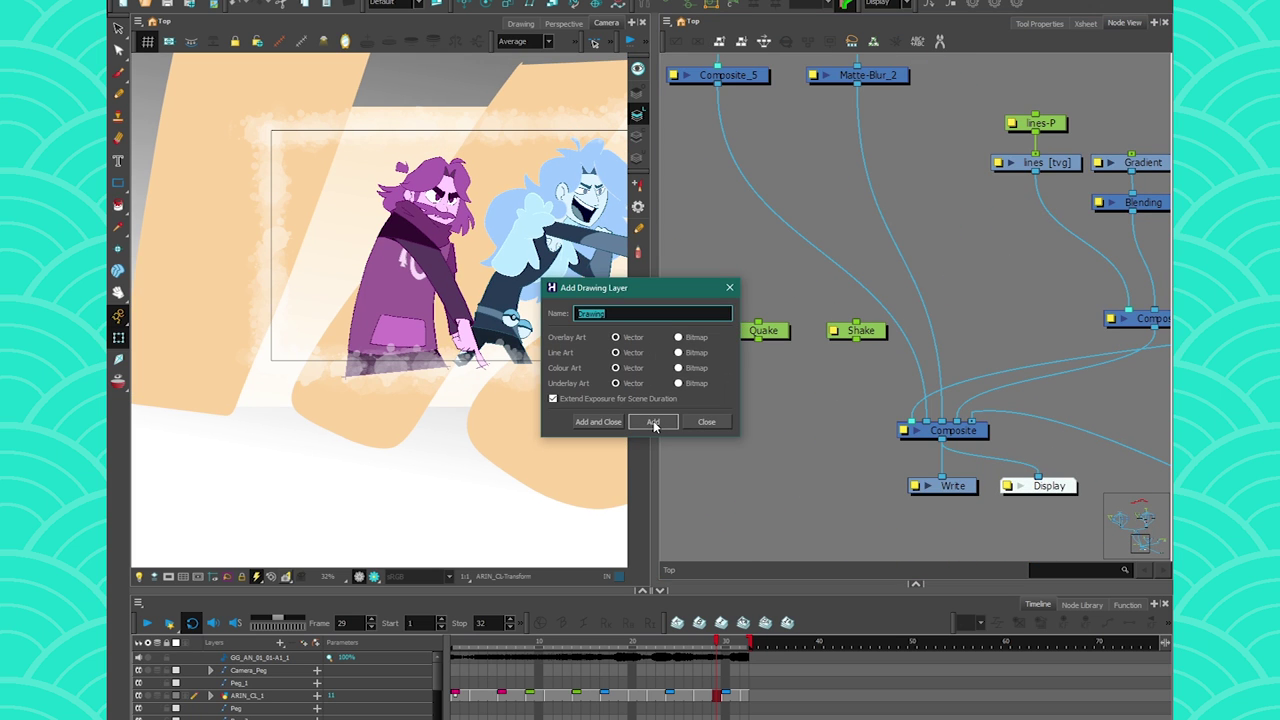
Step: Create Drawing_2, plug it into the Composite, paint a blue circle, then drive it with Quake, then Shake
{"action": "left_click", "coordinate": [653, 422]}
{"action": "left_click", "coordinate": [706, 421]}
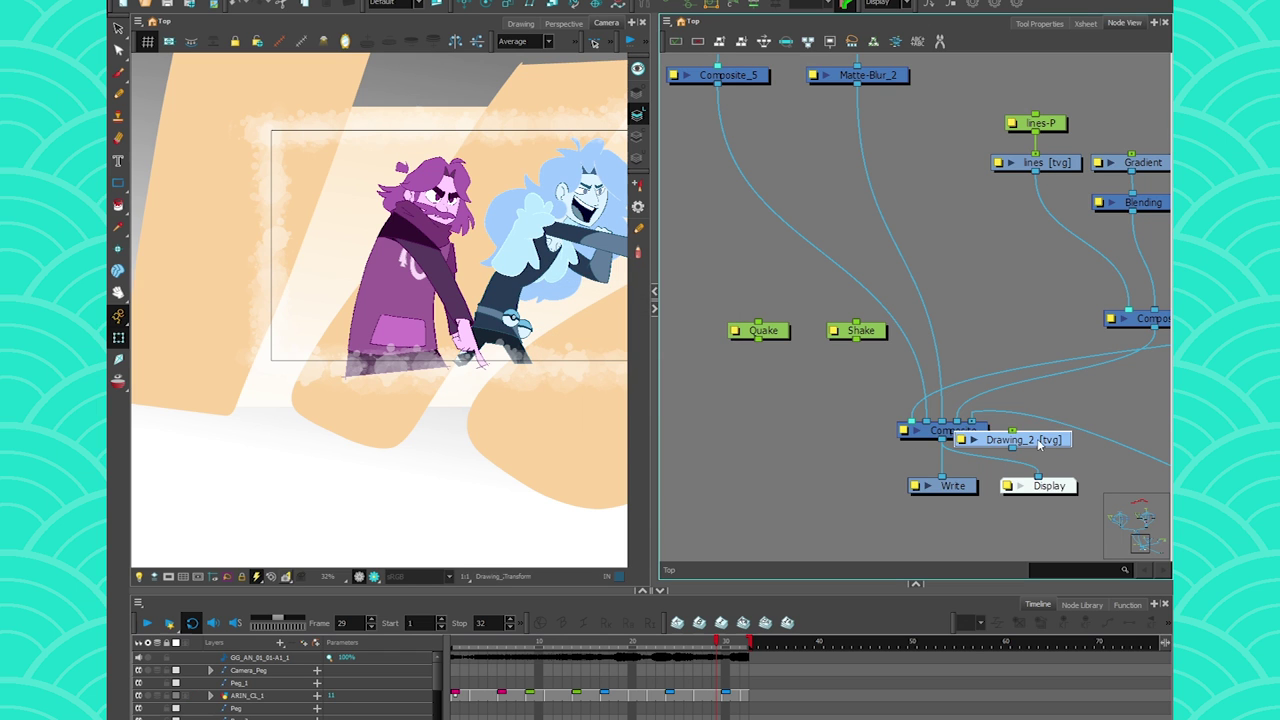
{"action": "left_click_drag", "start_coordinate": [1000, 439], "coordinate": [910, 422]}
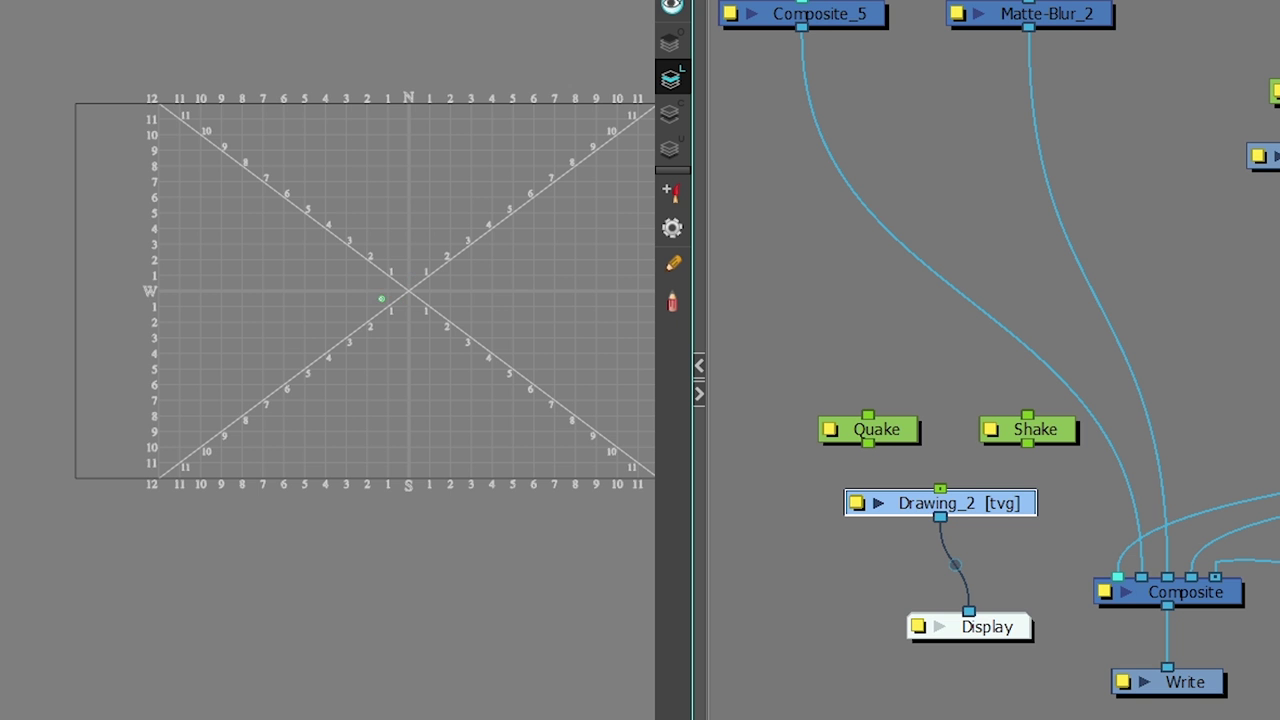
{"action": "mouse_move", "coordinate": [381, 298]}
{"action": "left_mouse_down"}
{"action": "mouse_move", "coordinate": [433, 320]}
{"action": "mouse_move", "coordinate": [421, 257]}
{"action": "mouse_move", "coordinate": [400, 286]}
{"action": "left_mouse_up"}
{"action": "left_click_drag", "start_coordinate": [868, 444], "coordinate": [940, 489]}
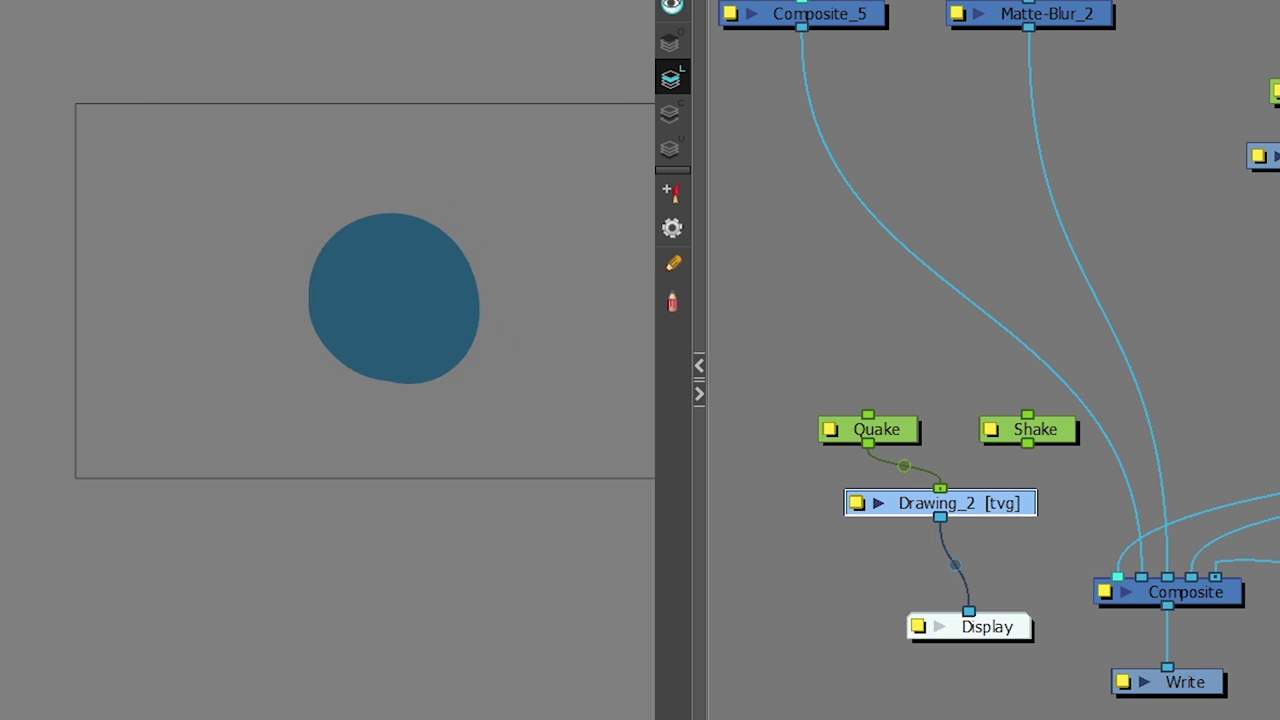
{"action": "left_click_drag", "start_coordinate": [1027, 444], "coordinate": [940, 489]}
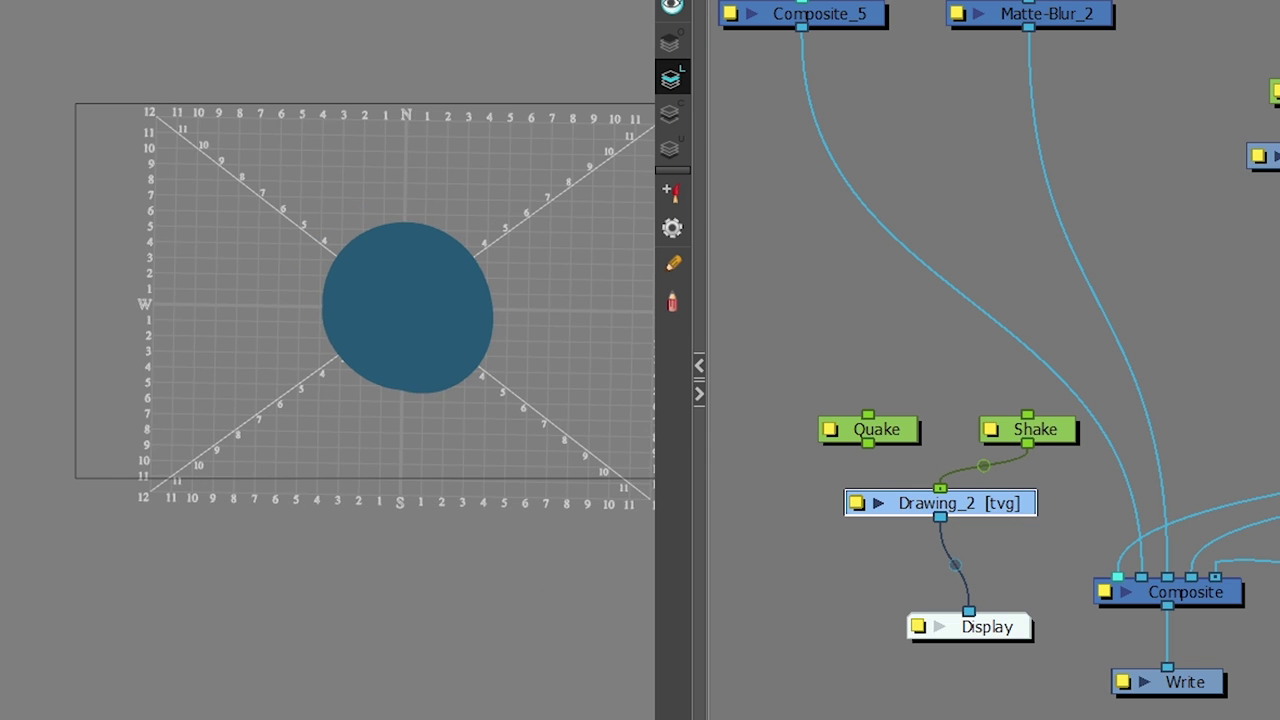